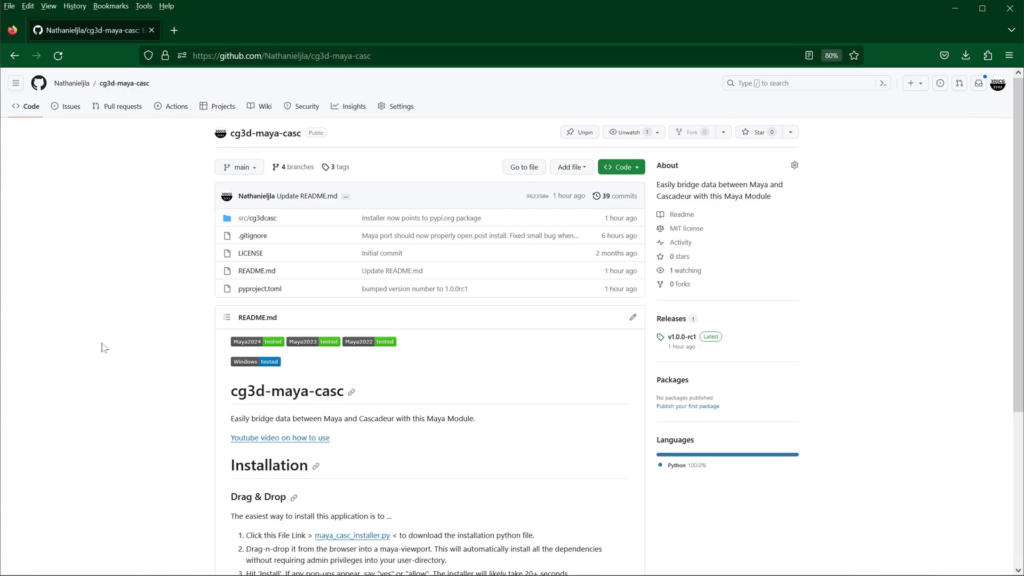
Get maya_casc_installer.py from the README's Installation section and drop it into Maya's viewport.
scroll(101, 348, "down", 3)
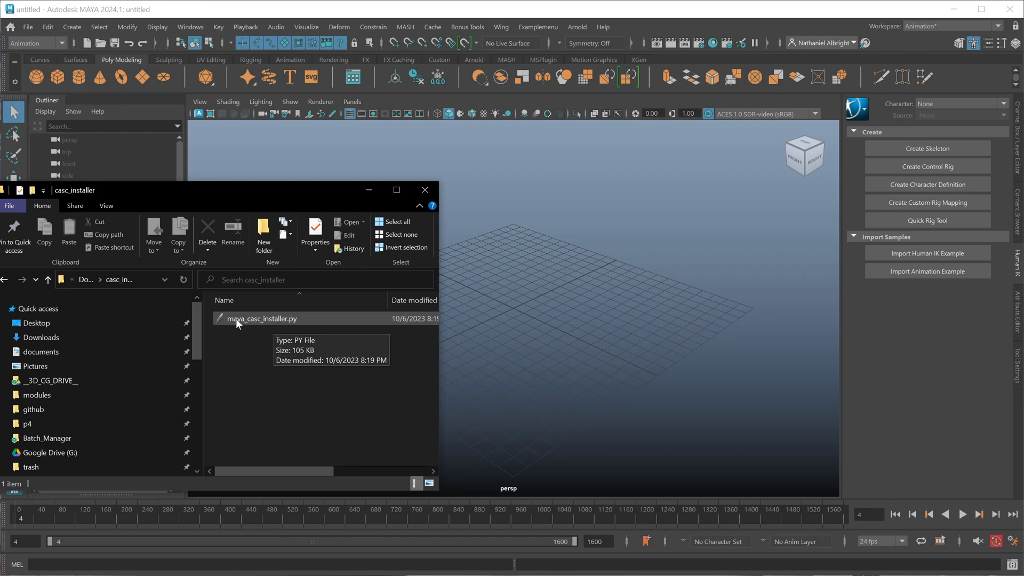
left_click_drag(236, 319, 563, 293)
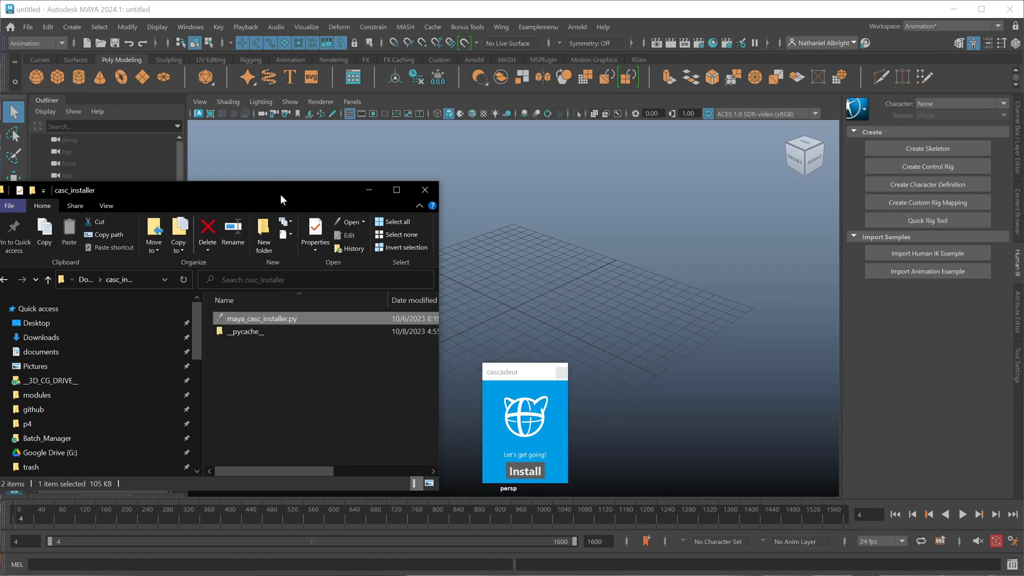
Run the cascadeur installer to add the bridge module, then close the success message.
left_click(369, 189)
left_click_drag(518, 373, 526, 229)
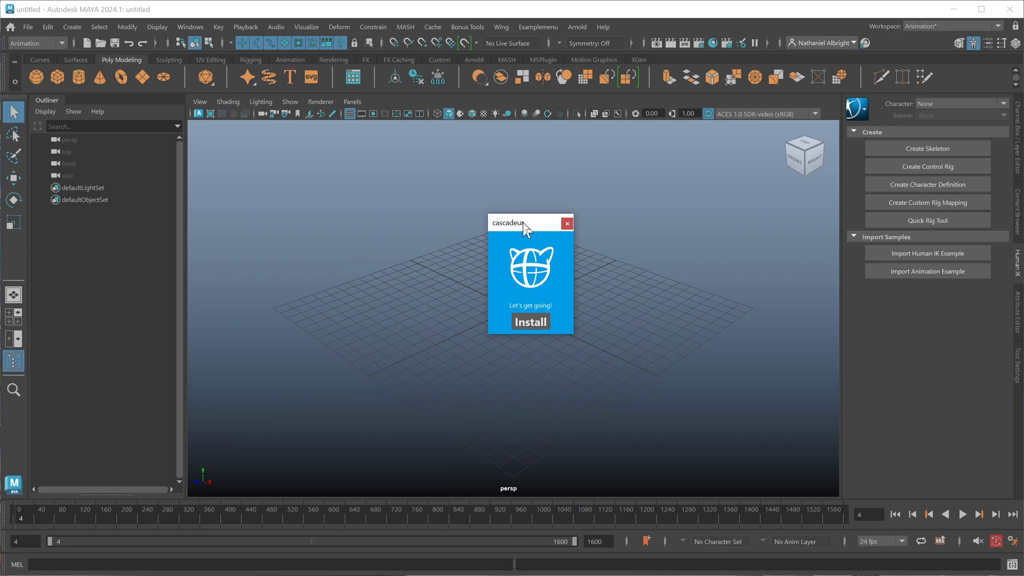
left_click(530, 321)
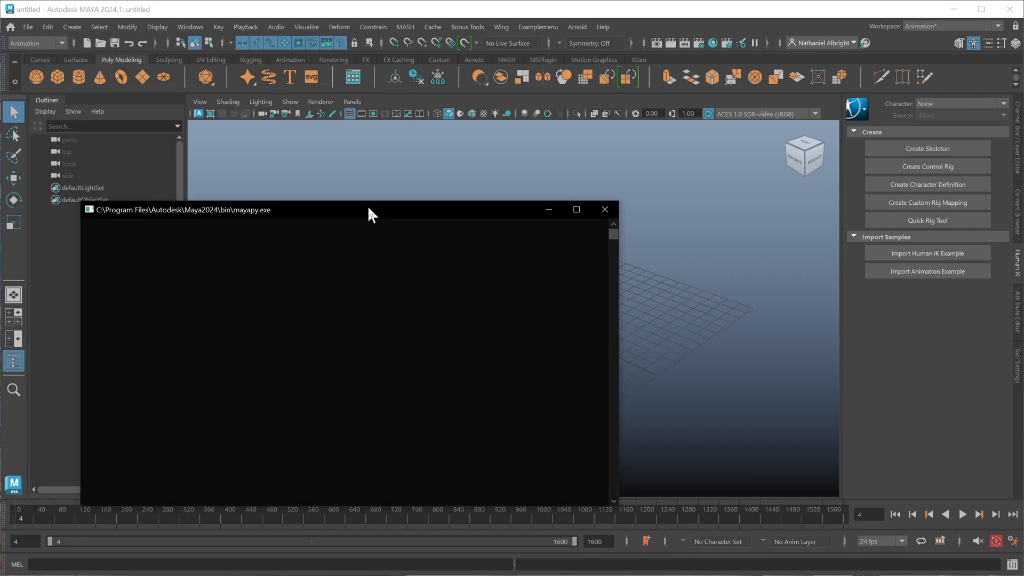
left_click_drag(368, 211, 283, 209)
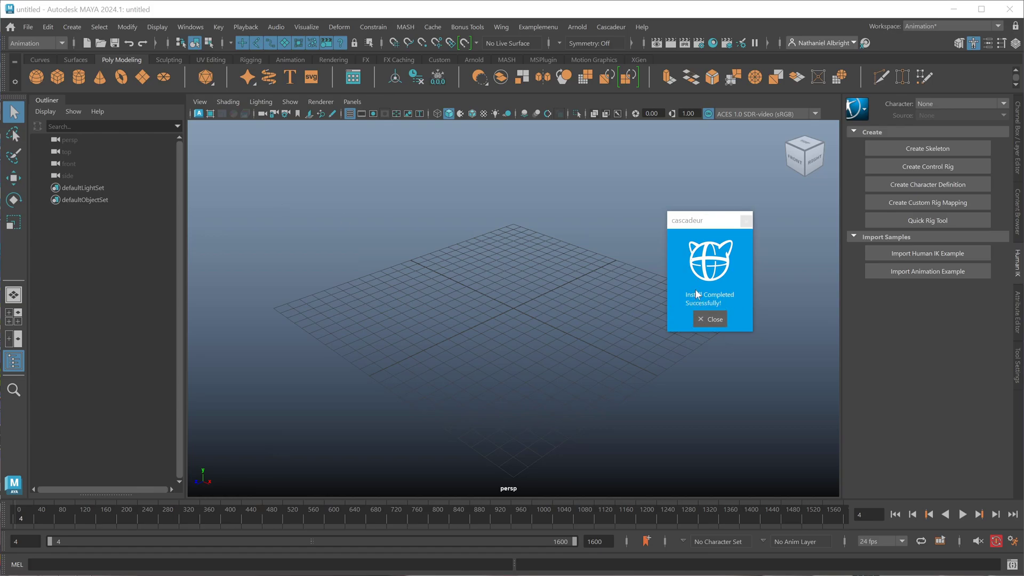
left_click(710, 319)
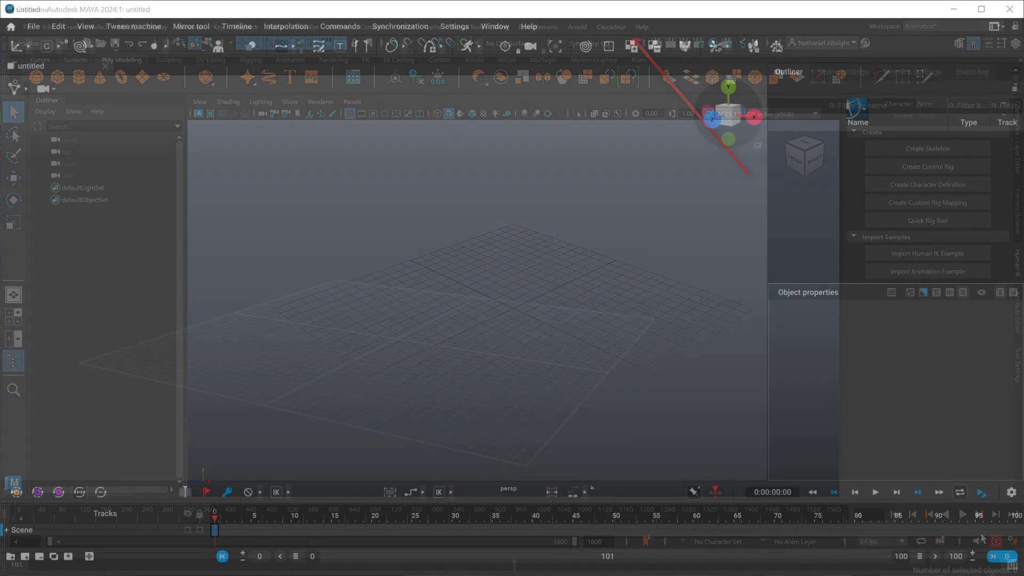
Browse the Maya script commands under Cascadeur's Commands menu.
left_click(348, 30)
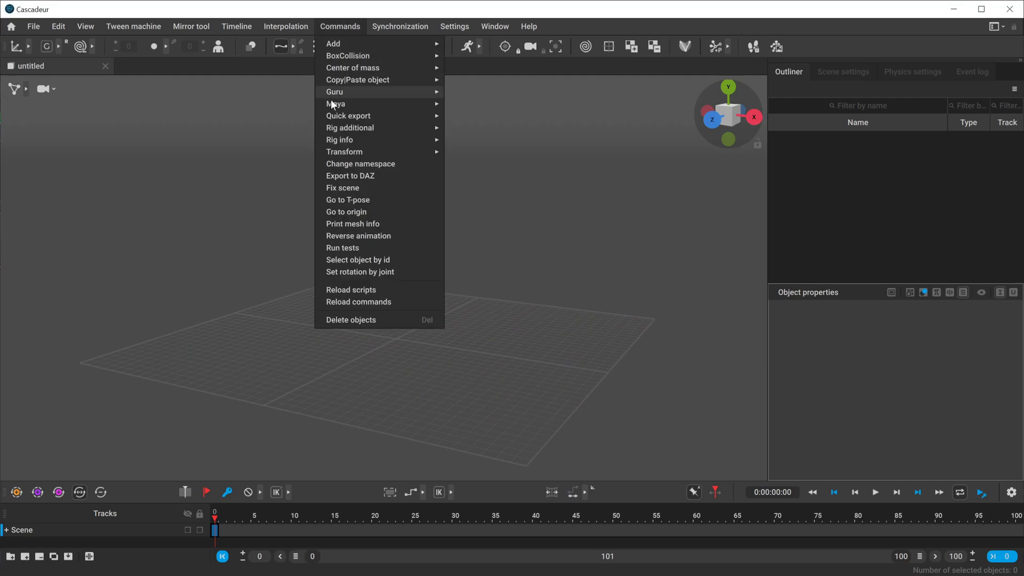
mouse_move(361, 102)
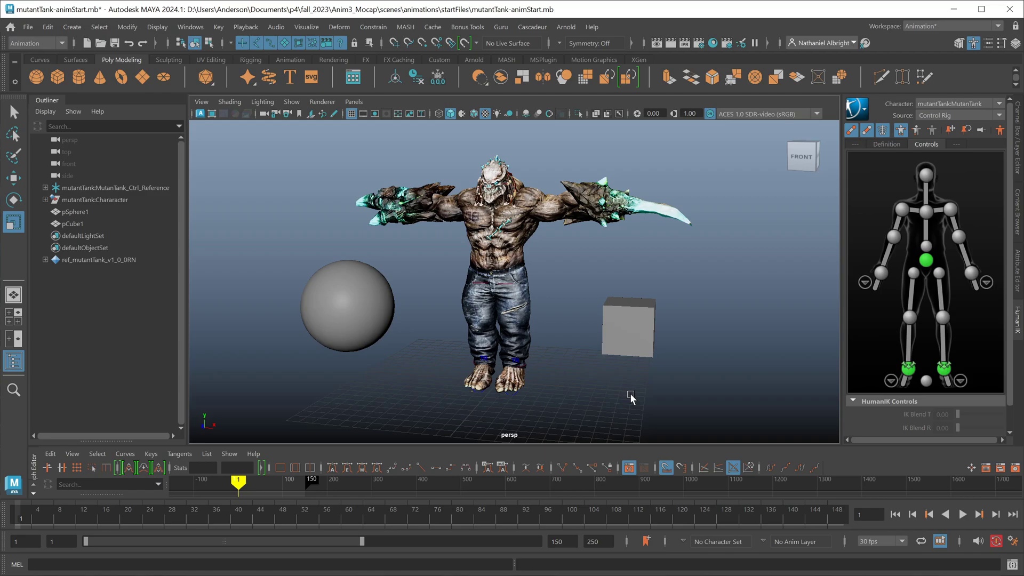
Quick-export the whole mutantTank scene to Cascadeur from Maya's Cascadeur menu.
left_click(524, 31)
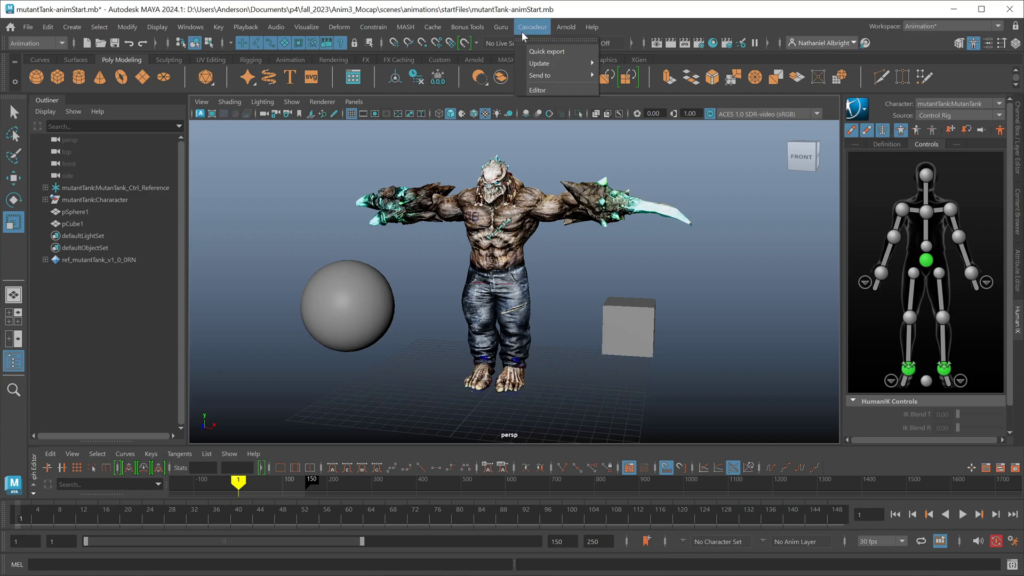
left_click(547, 51)
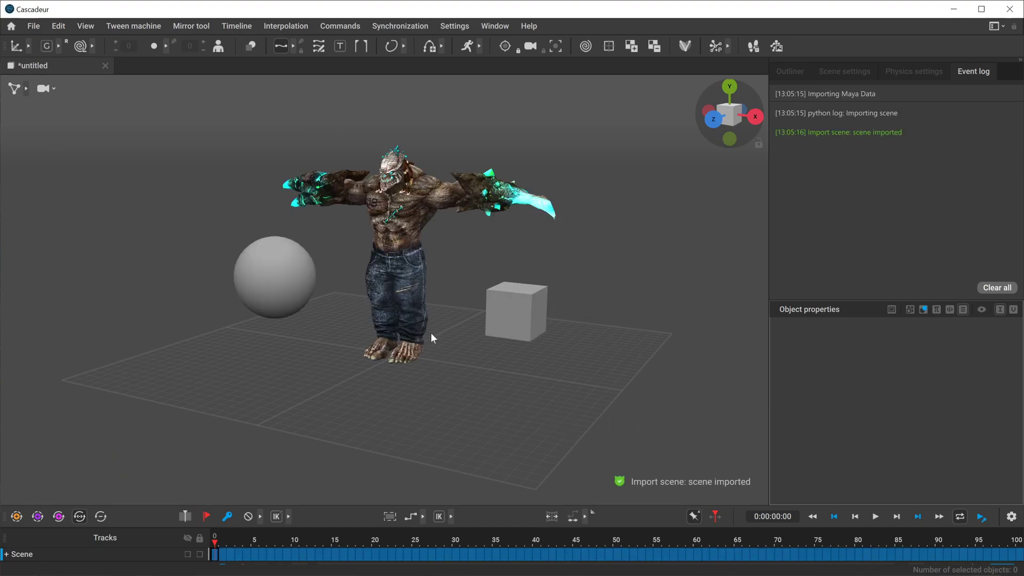
Orbit around the imported character, scrub to frame 100, then close untitled without saving.
right_click_drag(430, 338, 473, 368)
left_click_drag(225, 564, 1018, 555)
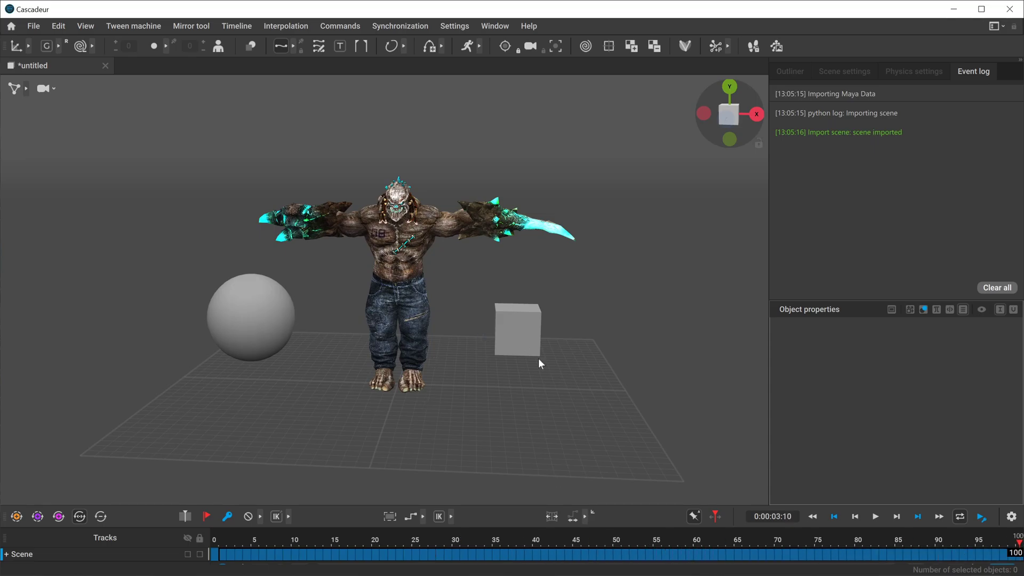
right_click_drag(504, 412, 473, 372)
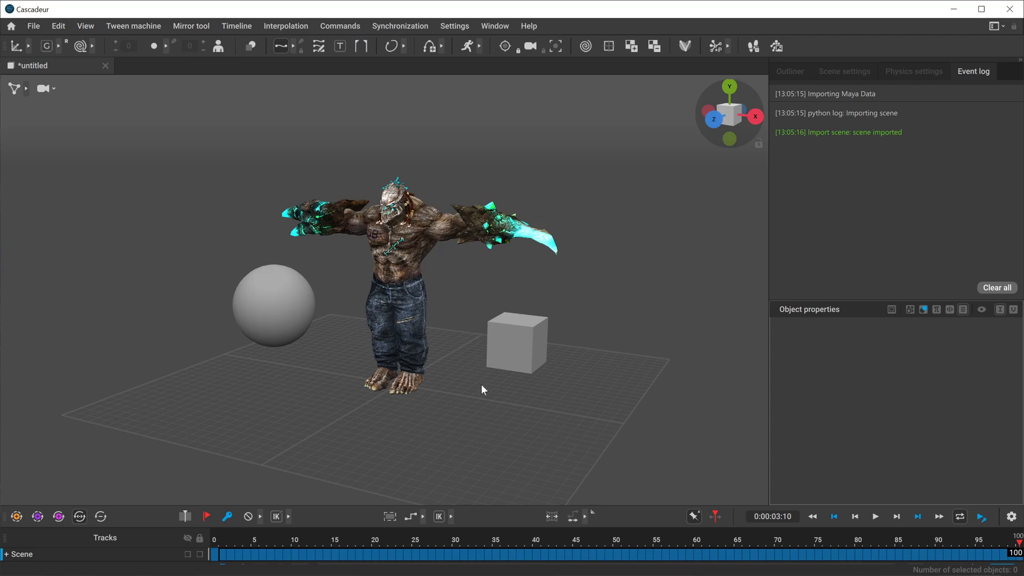
left_click(105, 65)
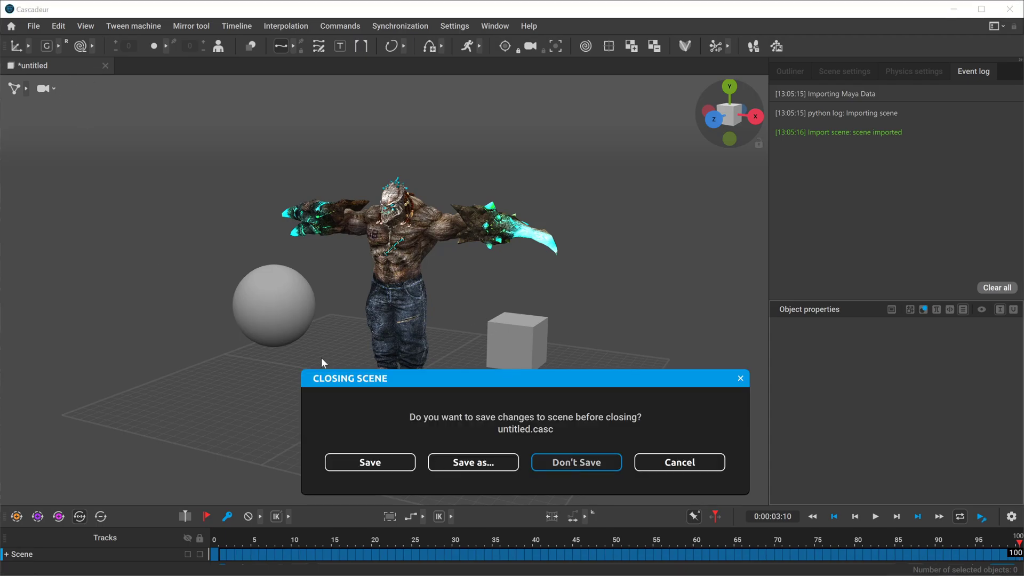
key("Return")
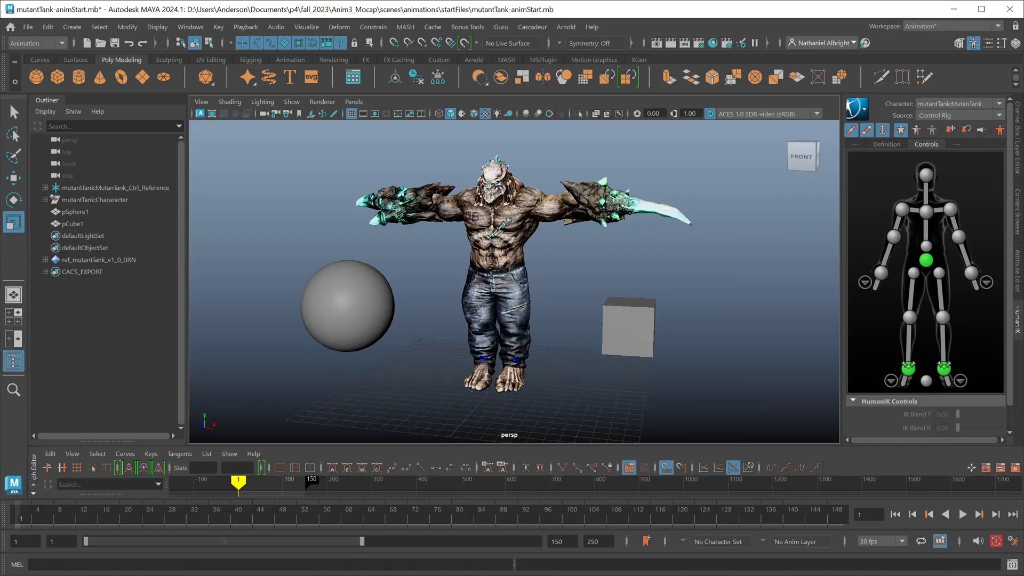
Quick-export only the sphere and cube to Cascadeur, then return to Maya.
left_click(521, 28)
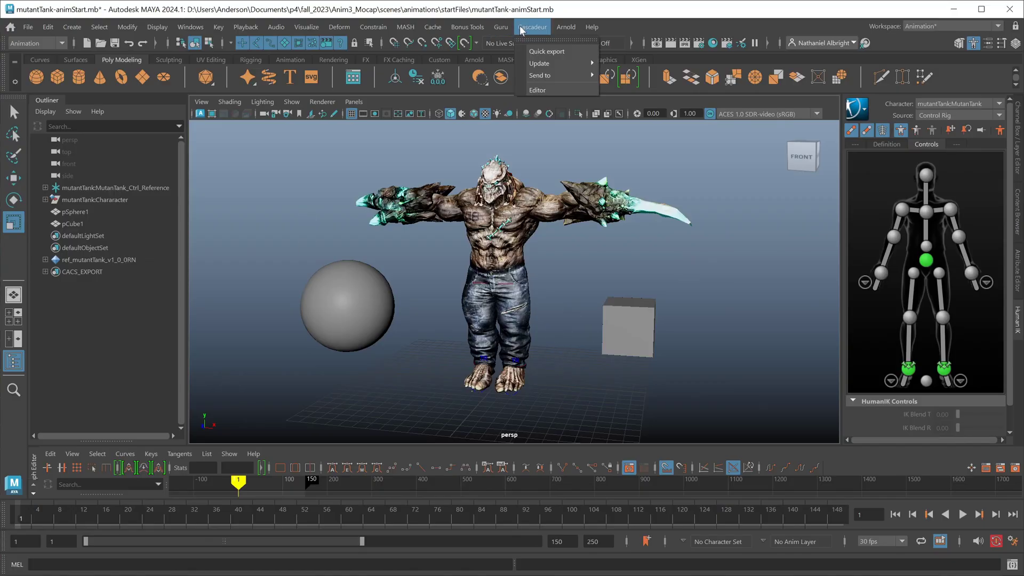
left_click(546, 51)
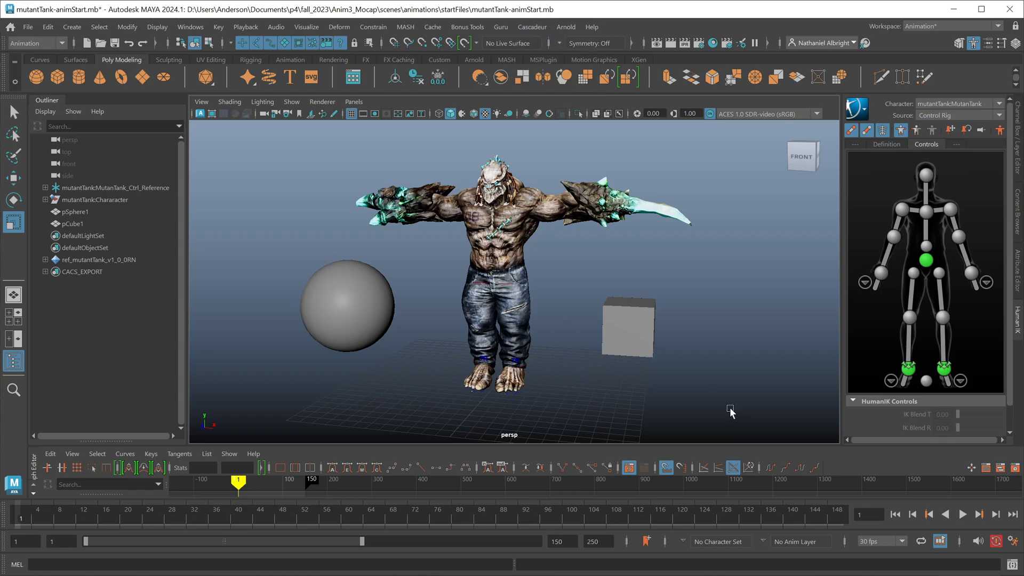
left_click(525, 29)
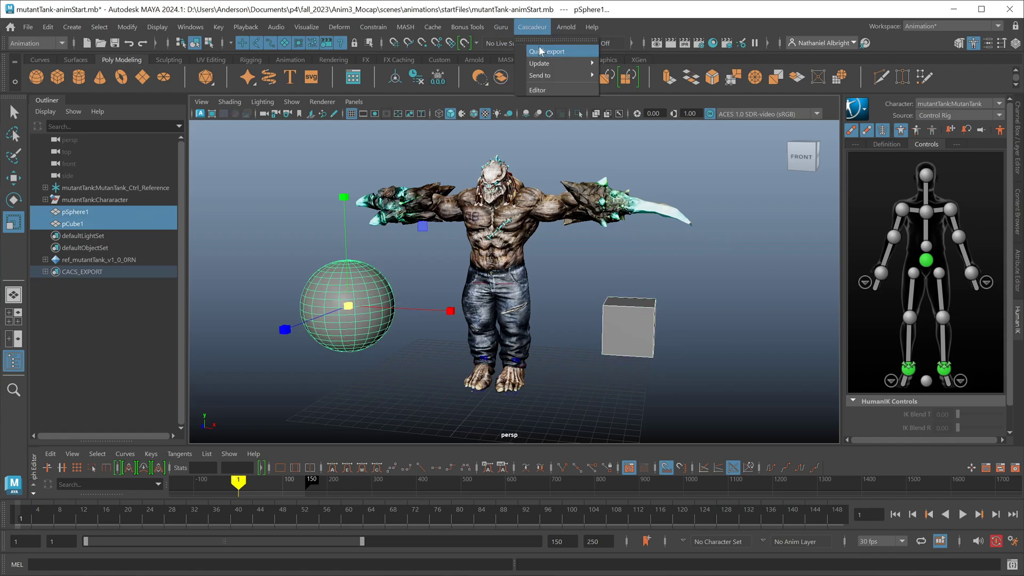
left_click(542, 52)
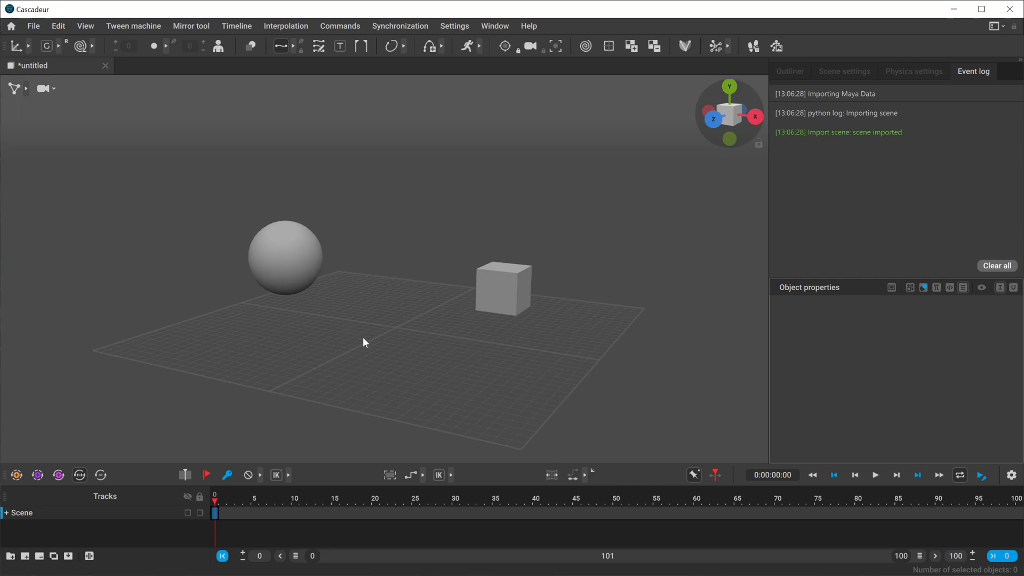
key("alt+Tab")
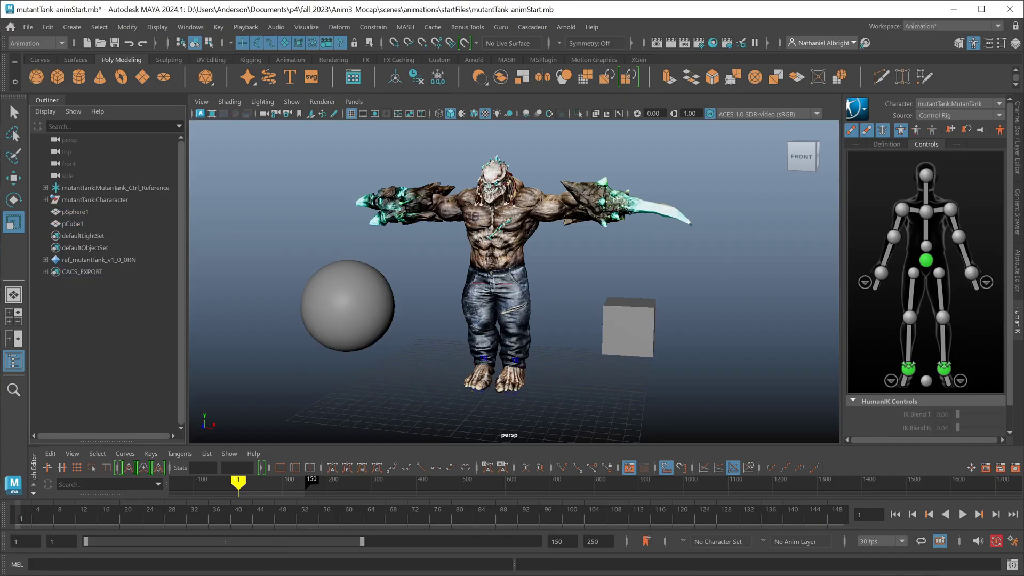
Select and deselect the CACS_EXPORT set, then show the Cascadeur menu's Update commands.
left_click(94, 272)
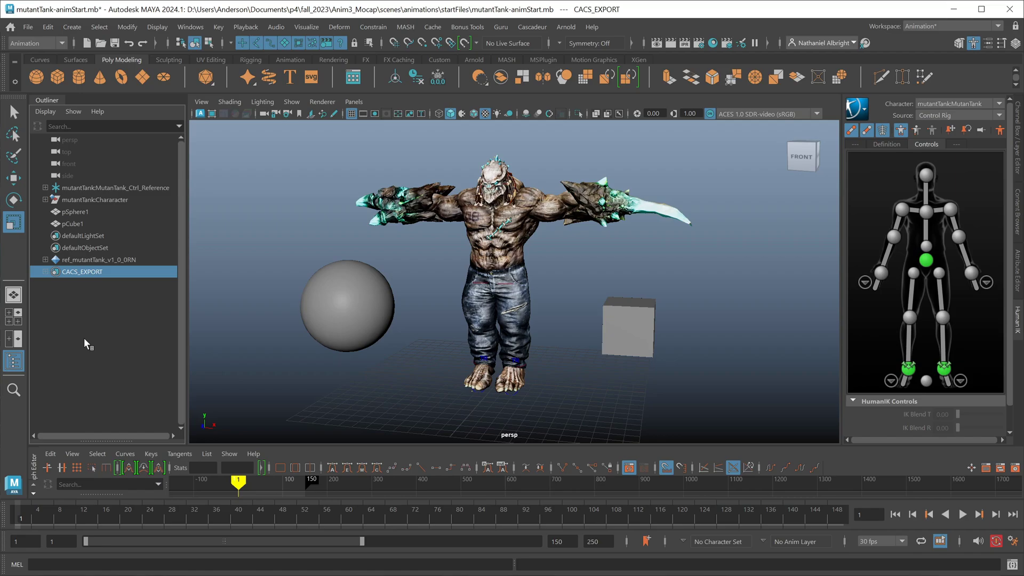
left_click(103, 334)
left_click(532, 27)
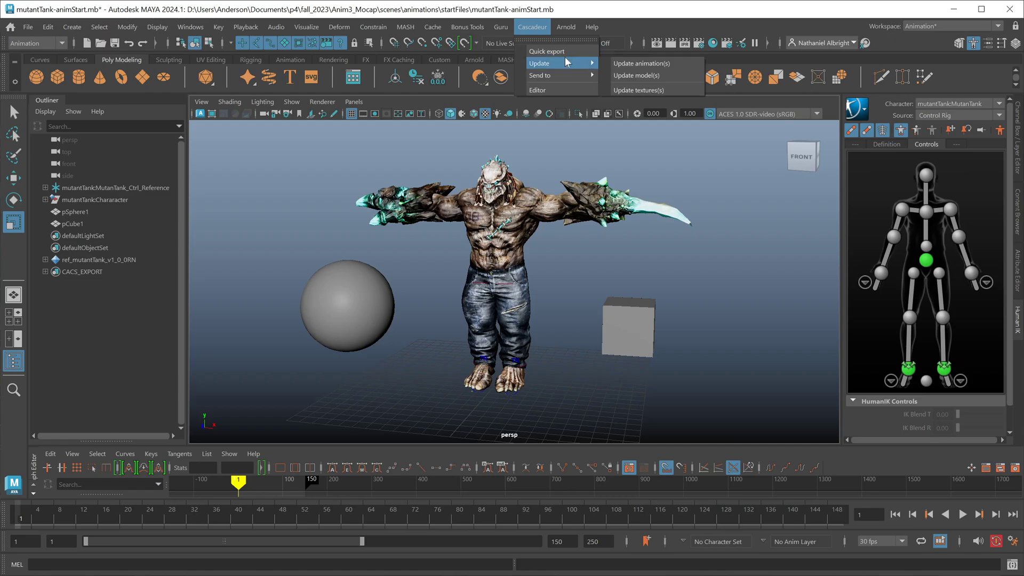
Open the Cascadeur export editor and select CACS_EXPORT with its pCube1 and pSphere1 contents.
left_click(561, 90)
left_click_drag(473, 192, 586, 180)
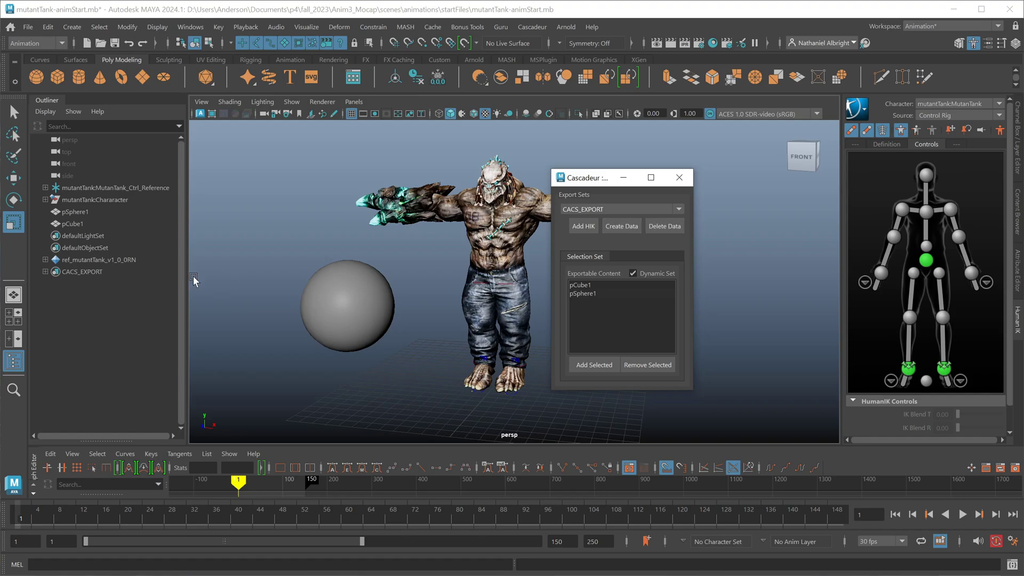
left_click(80, 272)
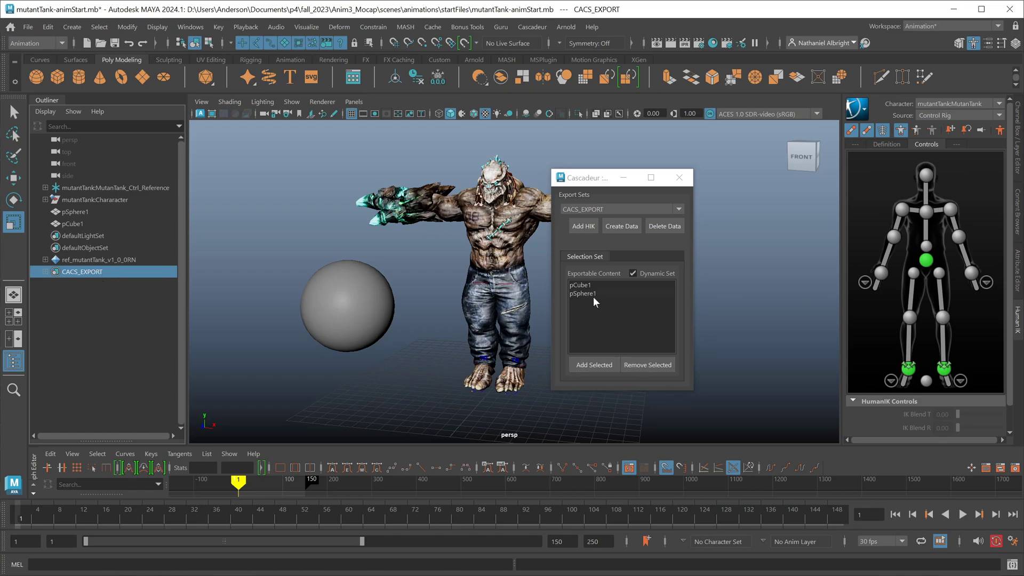
left_click_drag(587, 285, 590, 296)
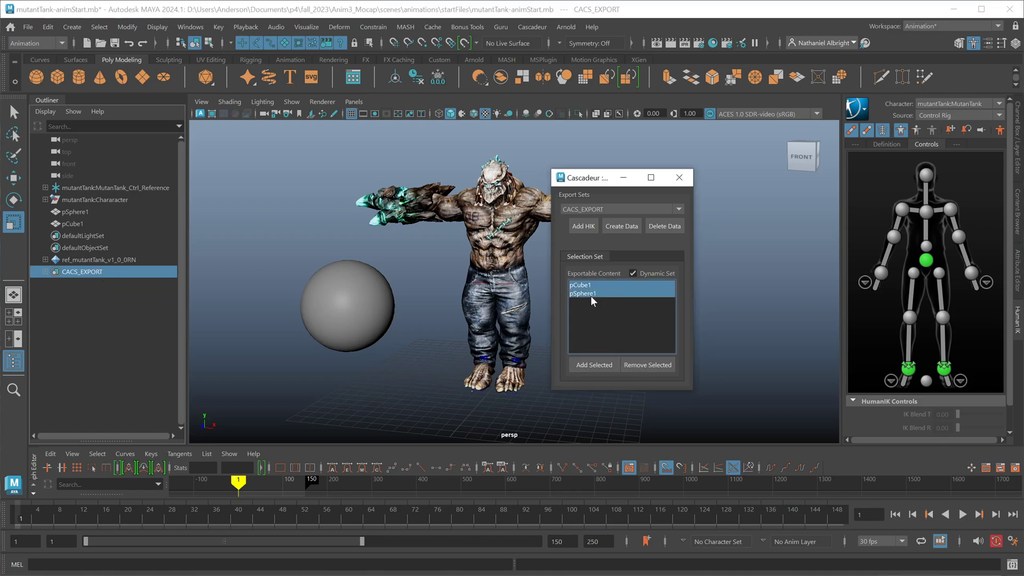
Inspect CACS_EXPORT's members and its Casc Export Data extra attributes in the Attribute Editor.
left_click(44, 272)
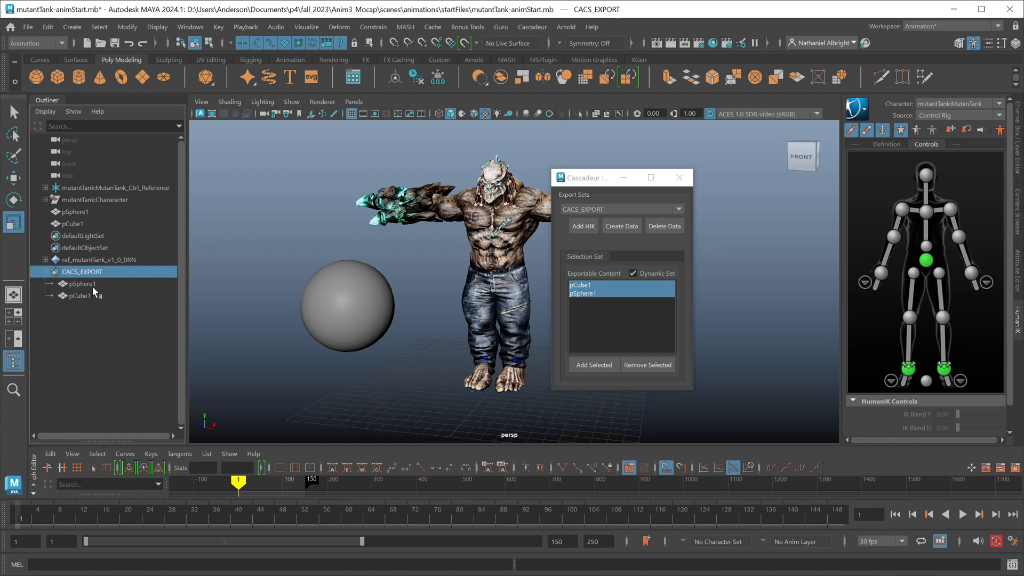
left_click(45, 272)
left_click_drag(584, 177, 381, 165)
left_click(988, 44)
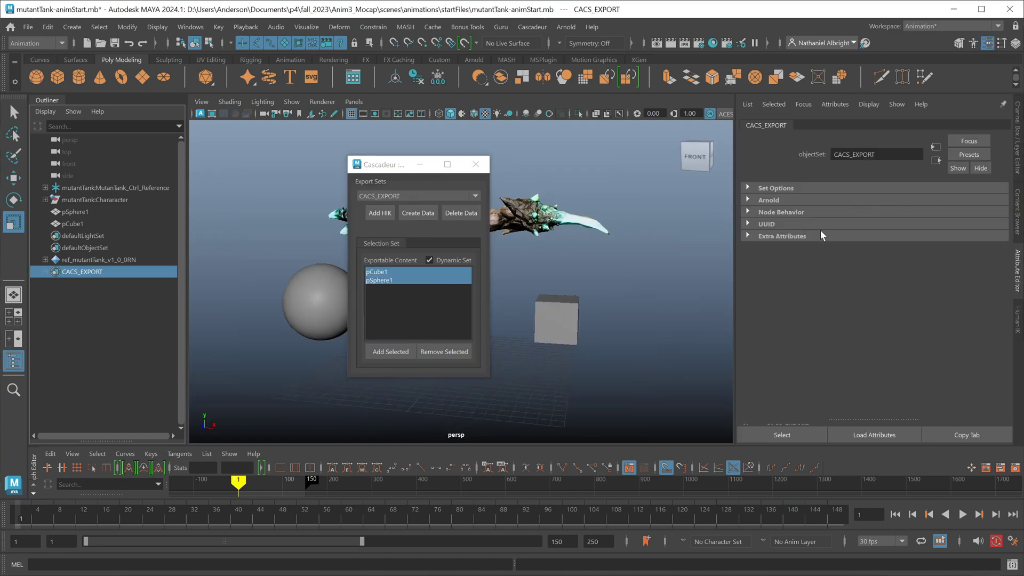
left_click(747, 235)
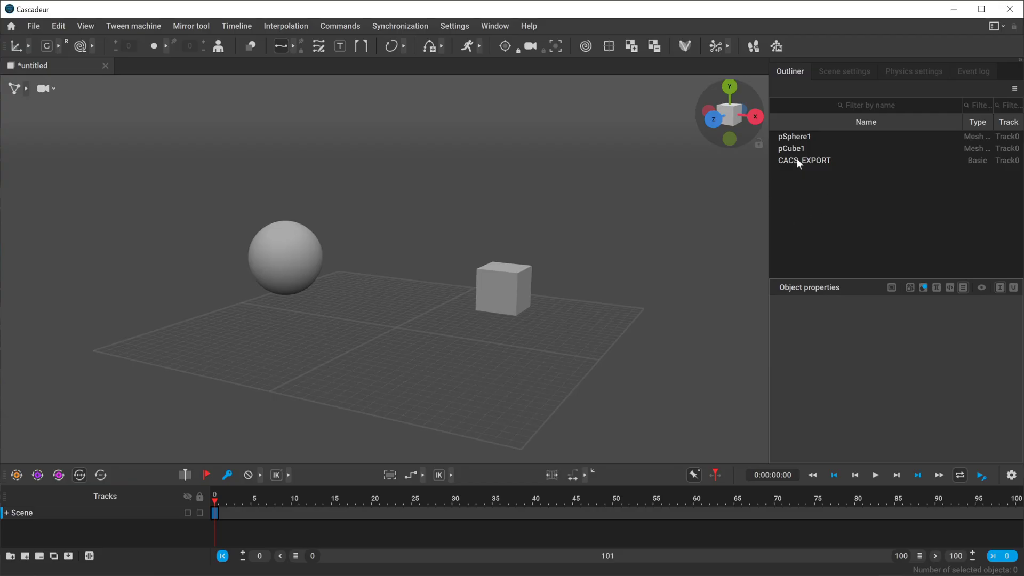
Select CACS_EXPORT in Cascadeur and expand its Maya roots, listing pCube1 and pSphere1.
left_click(797, 149)
left_click(801, 161)
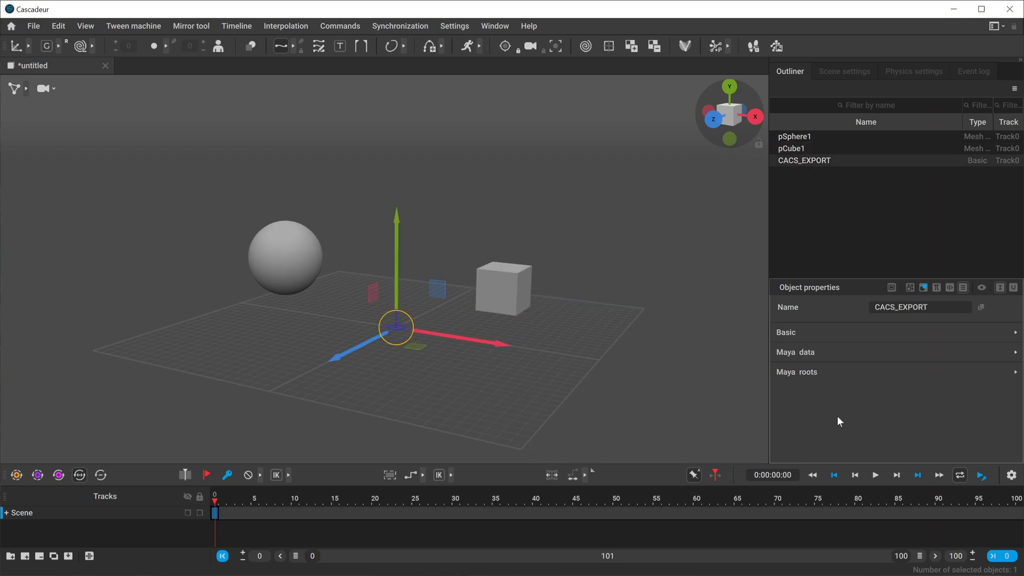
left_click(798, 372)
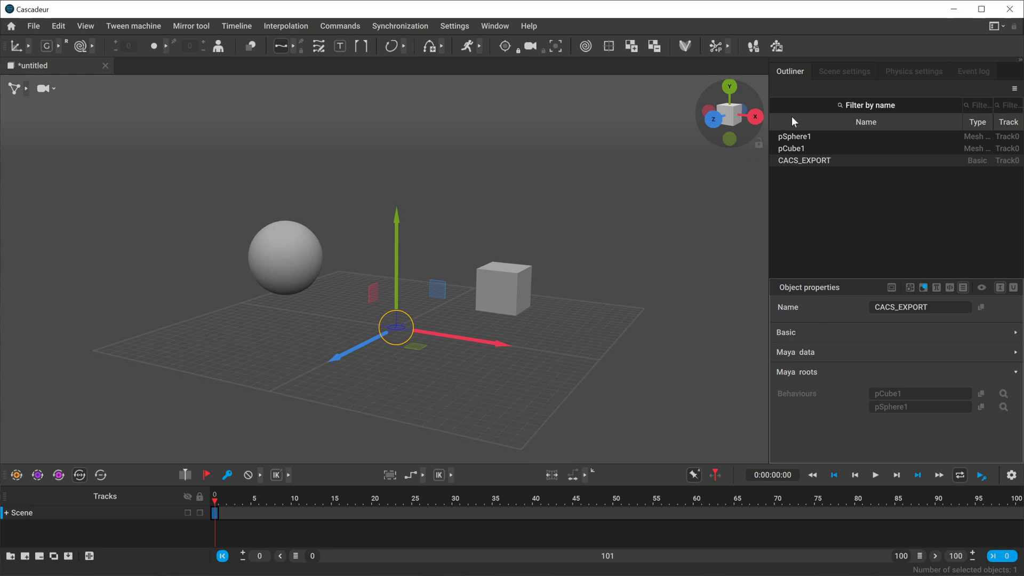
Check pSphere1 and pCube1, reveal CACS_EXPORT's stored Maya id, then return to Maya.
left_click(788, 139)
left_click(790, 151)
left_click(788, 135)
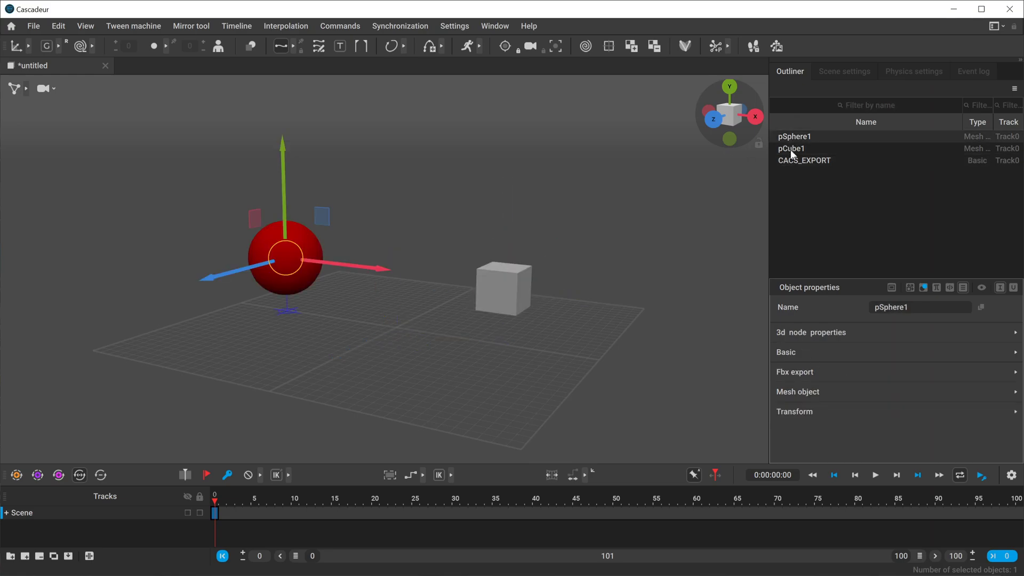
left_click(791, 149)
left_click(794, 160)
left_click(802, 357)
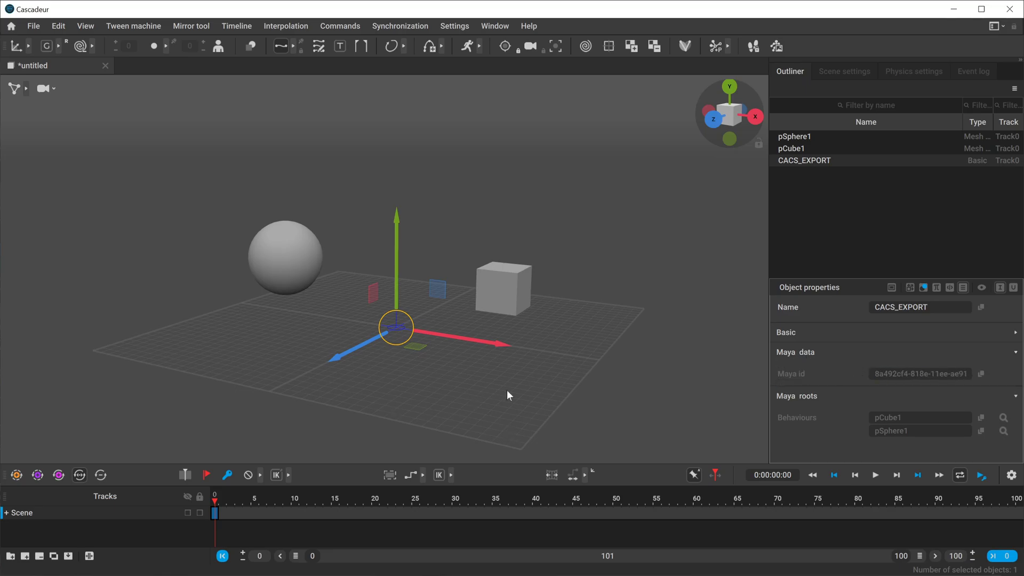
key("alt+Tab")
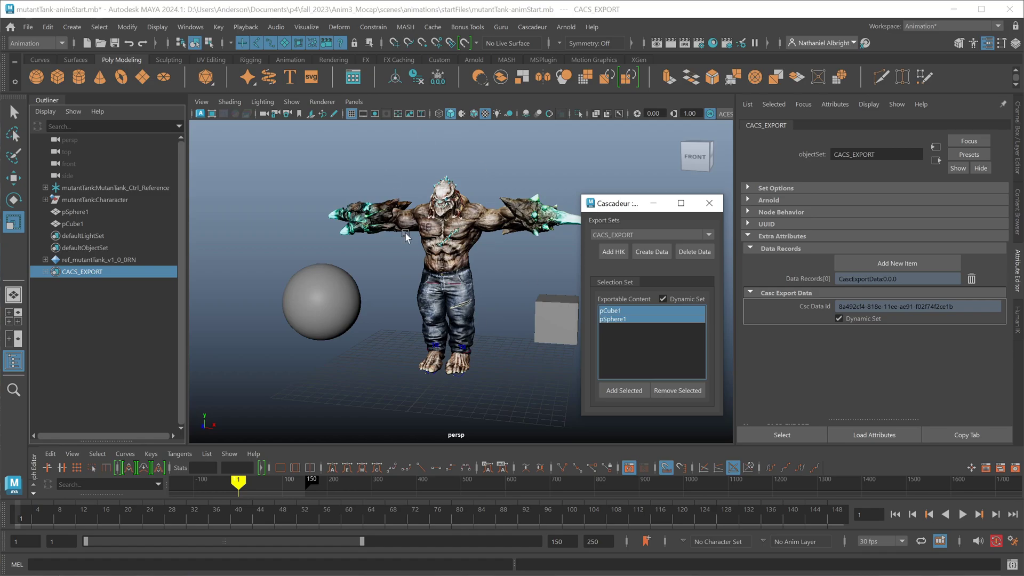
Add mutantTank:MutanTank through Add HIK, creating its mutantTank:MutanTank_CSC_EXPORT set.
left_click(606, 251)
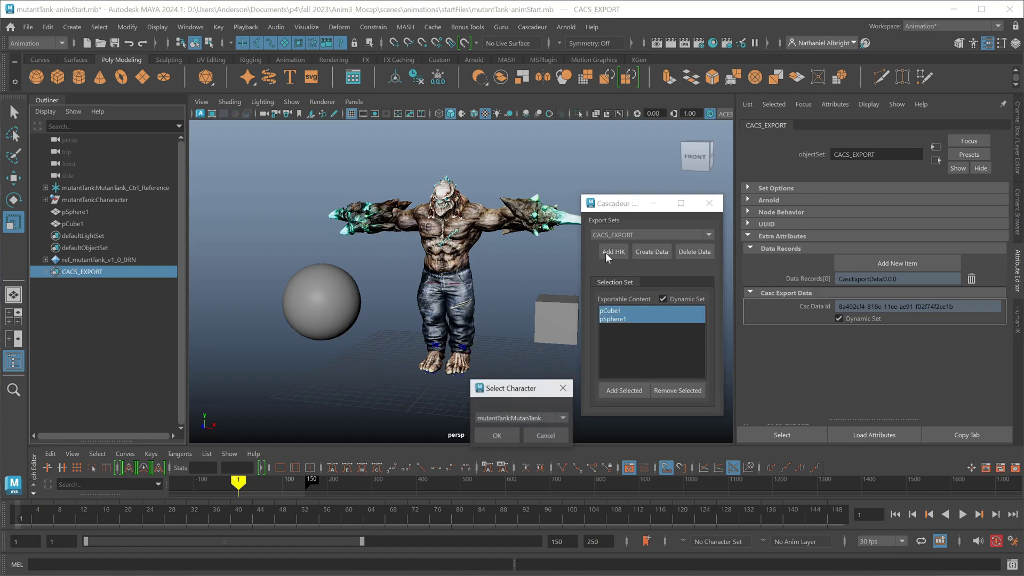
left_click_drag(499, 391, 440, 266)
left_click(475, 297)
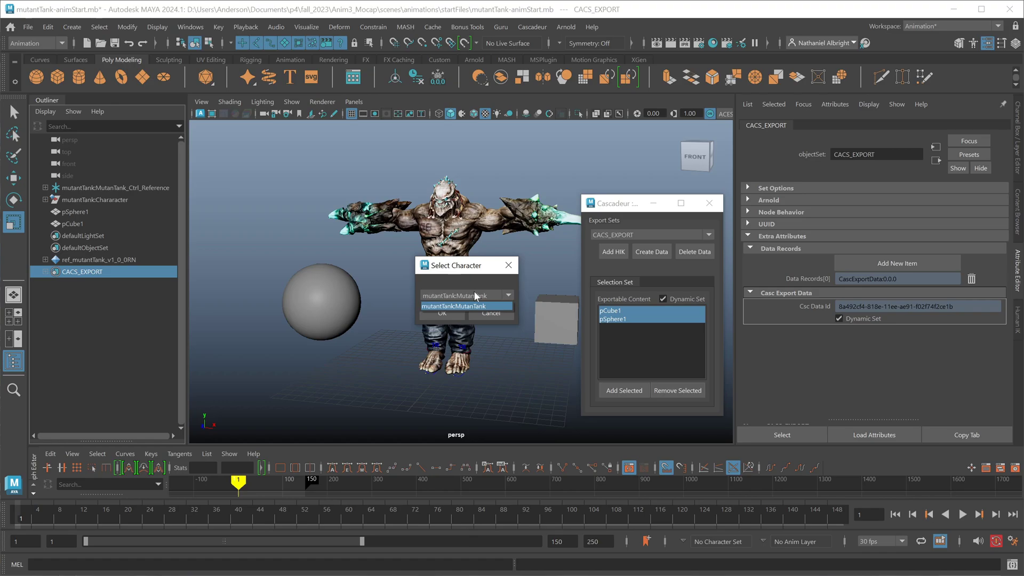
left_click(459, 306)
Confirm the mutantTank character and set the chest joint to mutantTank:Spine2.
left_click(438, 310)
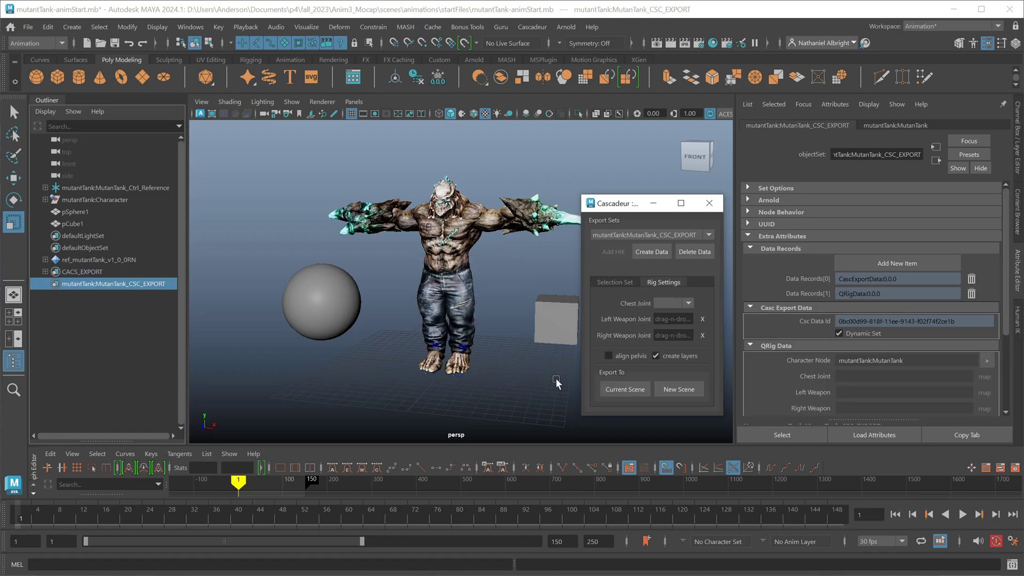
left_click_drag(581, 316, 517, 301)
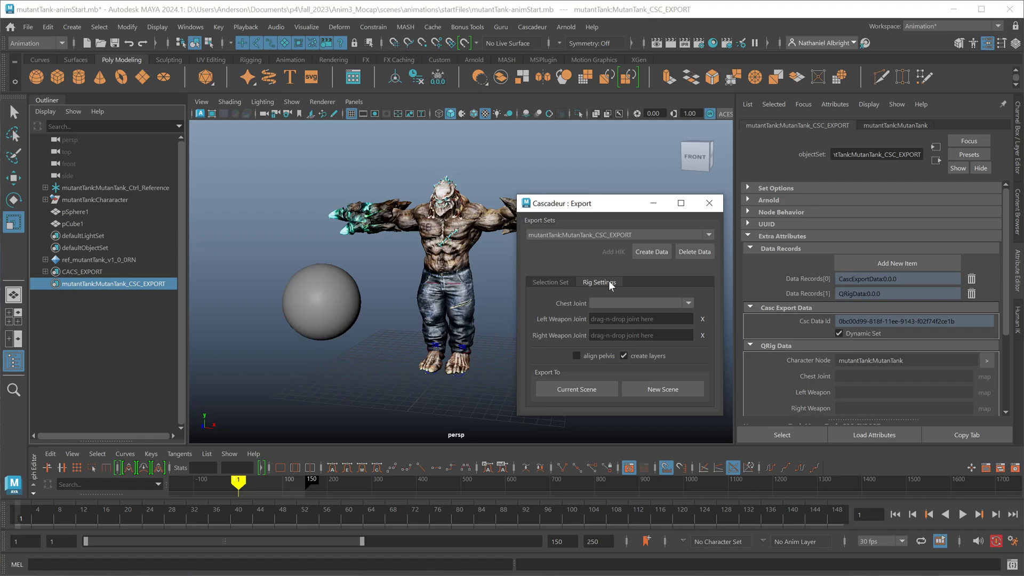
left_click(648, 302)
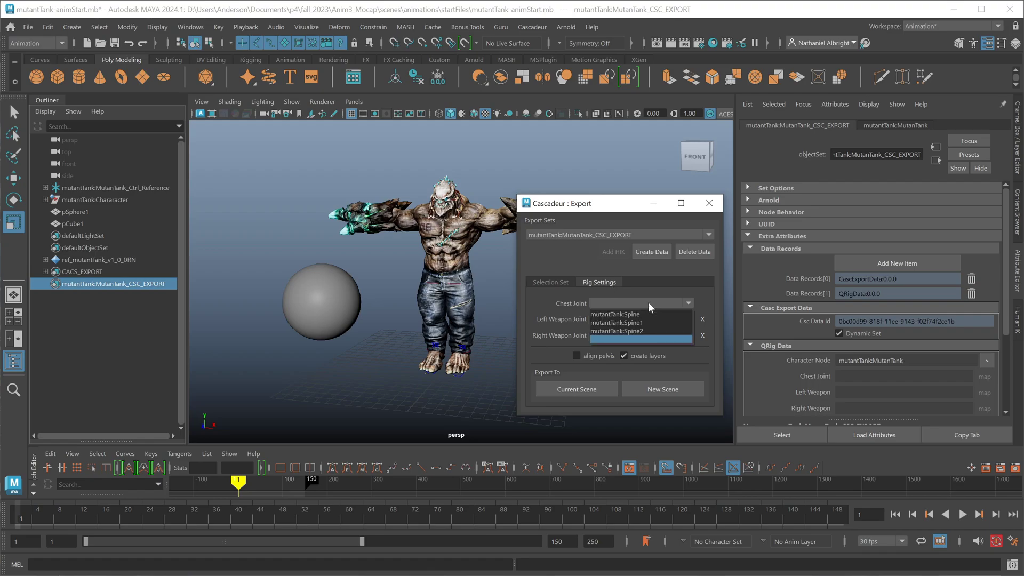
left_click(648, 330)
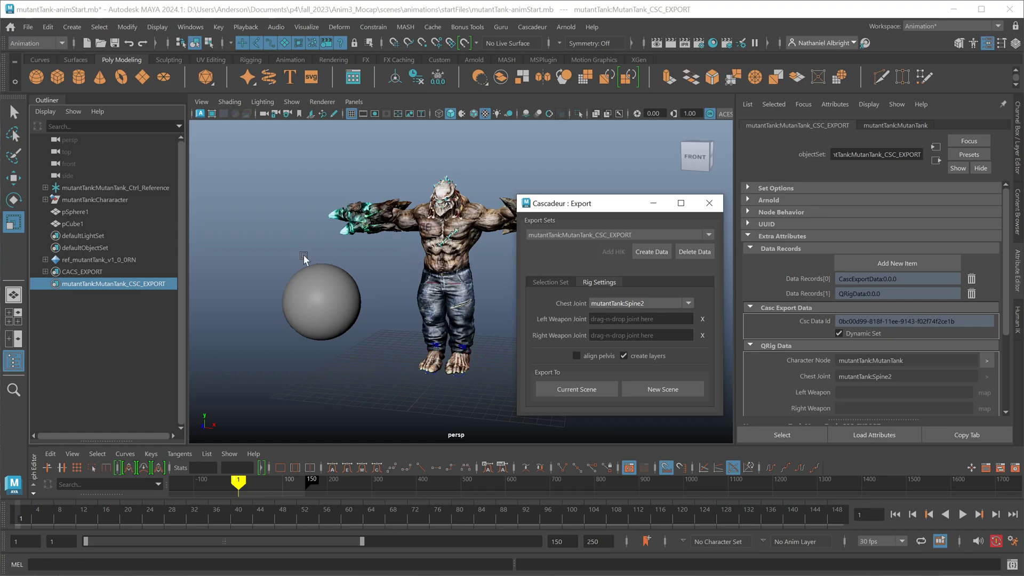
Create joint1, briefly assign it as the left weapon joint, then clear it again.
left_click(164, 58)
left_click(208, 60)
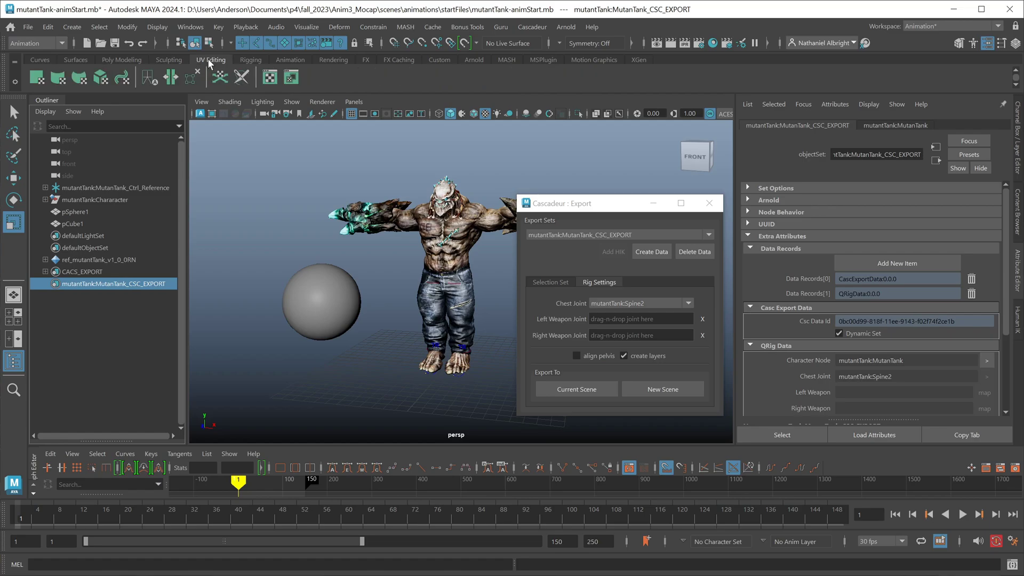
left_click(250, 60)
left_click(57, 78)
left_click(324, 377)
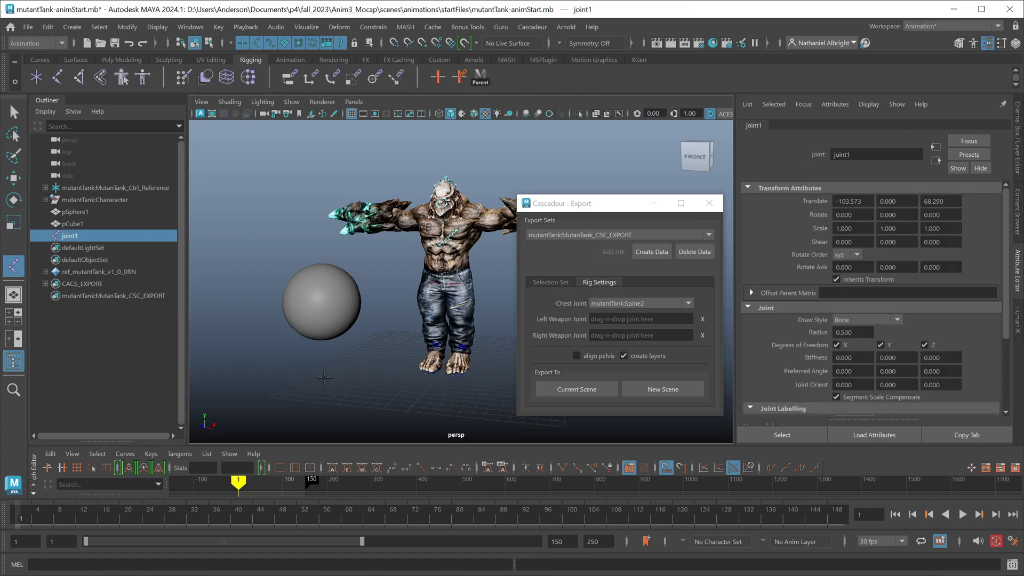
key("r")
left_click_drag(71, 237, 623, 323)
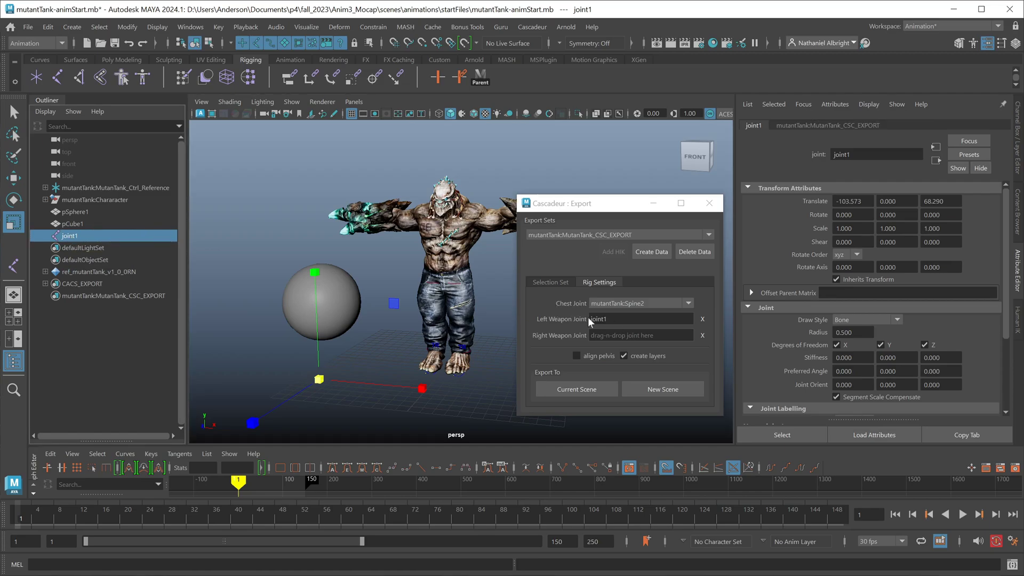
left_click(702, 318)
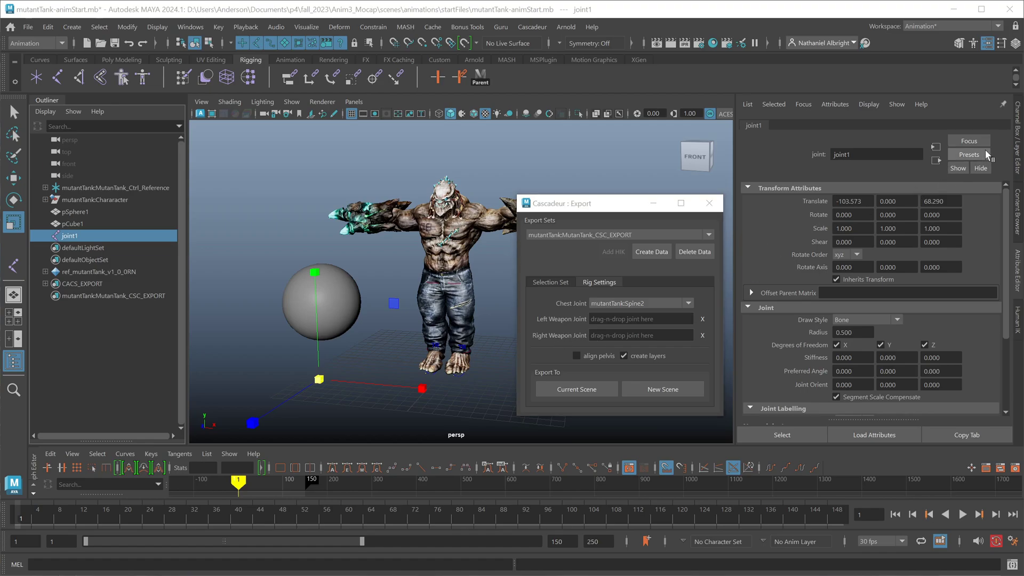
Set the HumanIK character source to Stance and export to the current Cascadeur scene.
left_click(1019, 154)
left_click(973, 43)
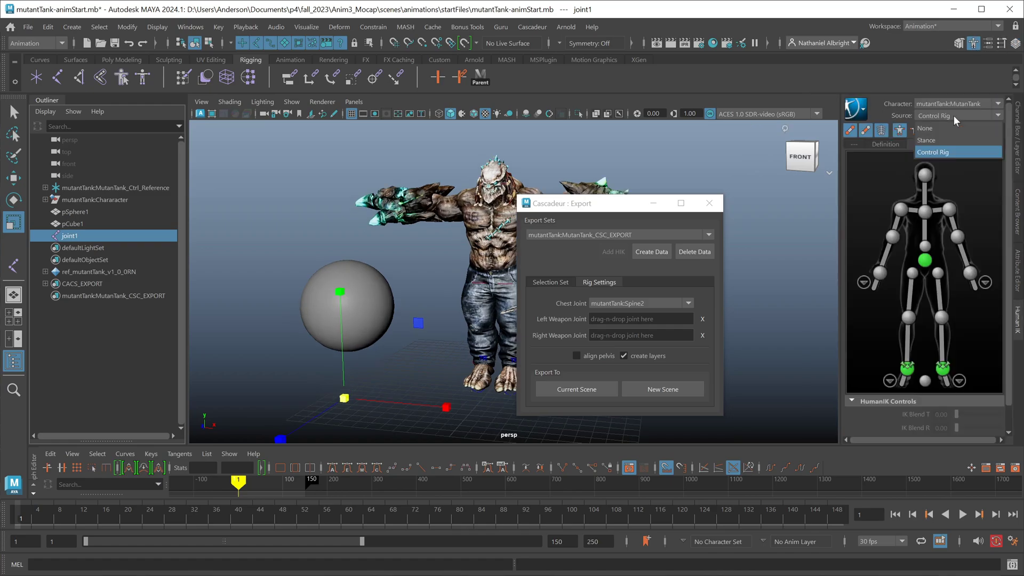
left_click(927, 116)
left_click(927, 114)
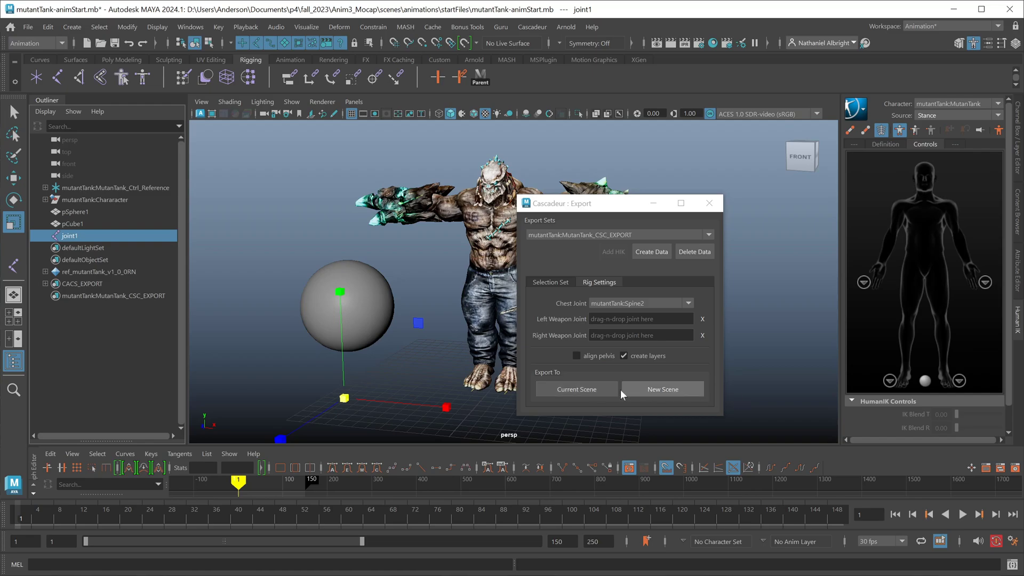
left_click(591, 390)
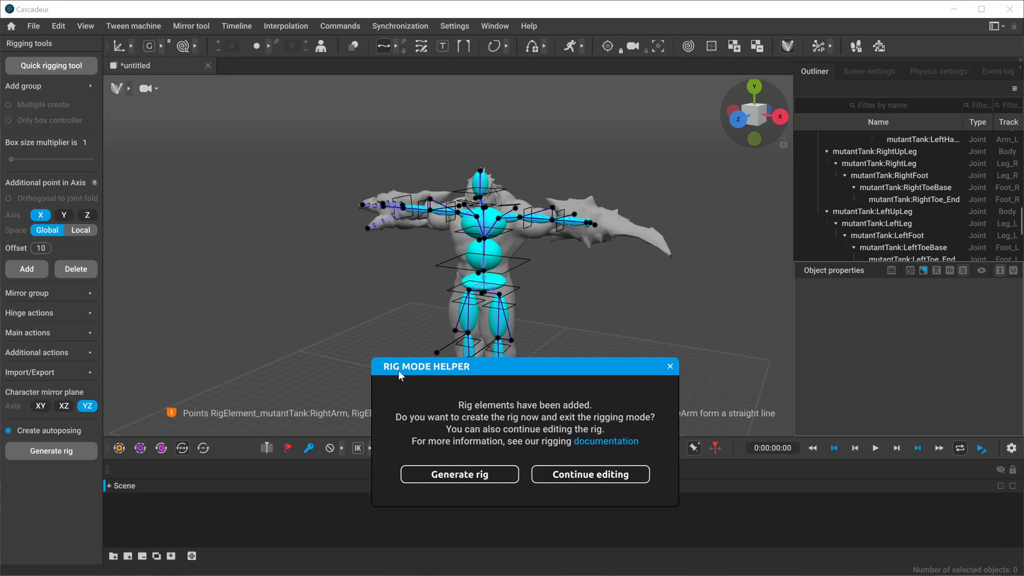
Choose Continue editing in the Rig Mode Helper and acknowledge the unrecognized character warning.
left_click_drag(519, 374, 544, 252)
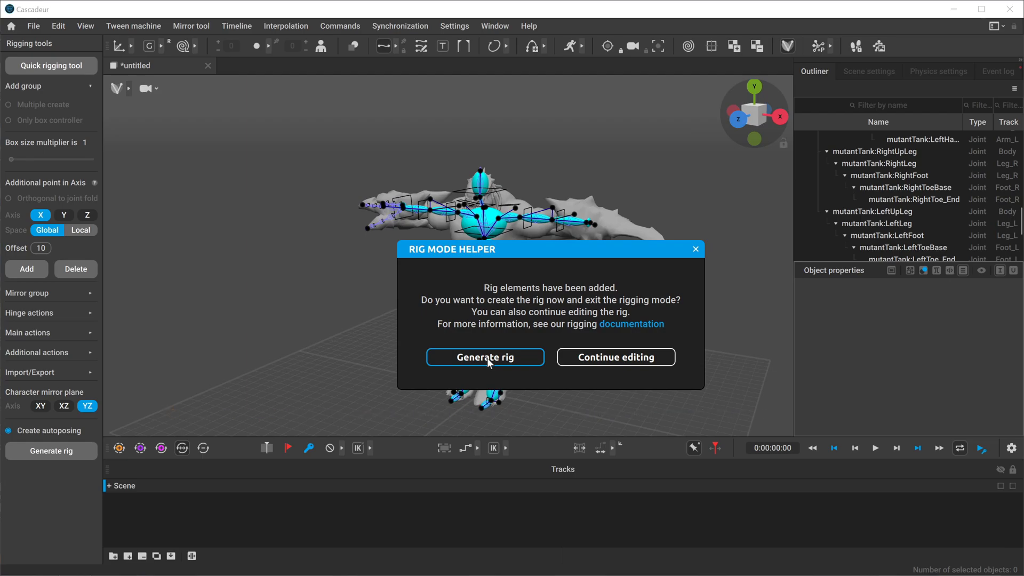
left_click(628, 359)
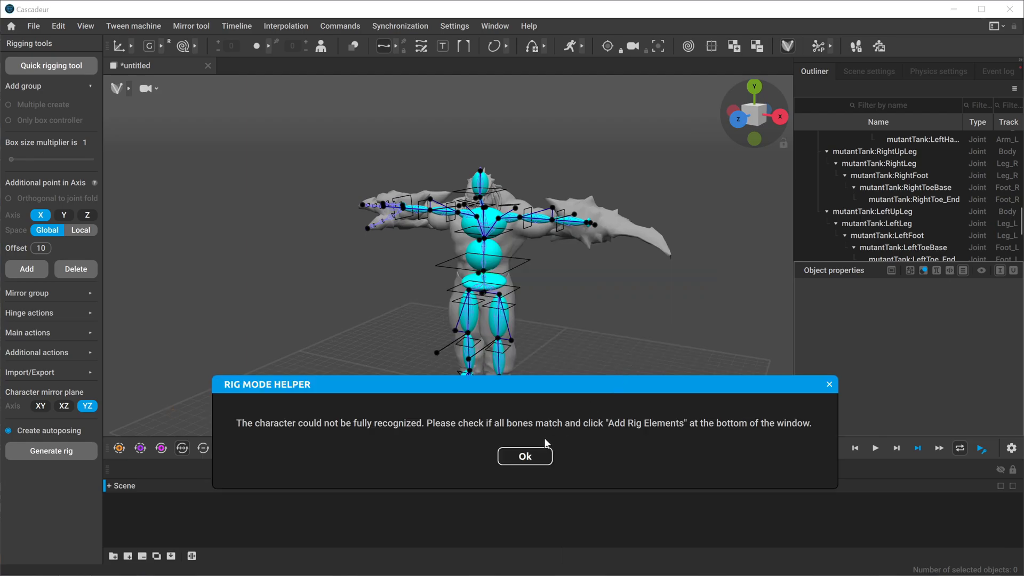
left_click(526, 456)
right_click_drag(591, 369, 649, 300)
scroll(649, 300, "up", 10)
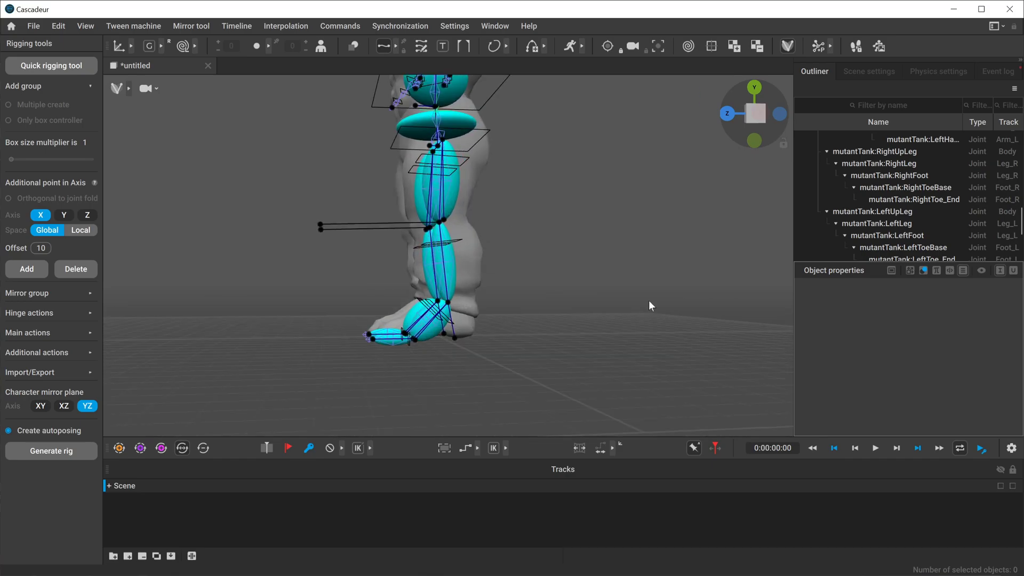
Move the LeftFoot and RightFoot end joints along X.
left_click(445, 365)
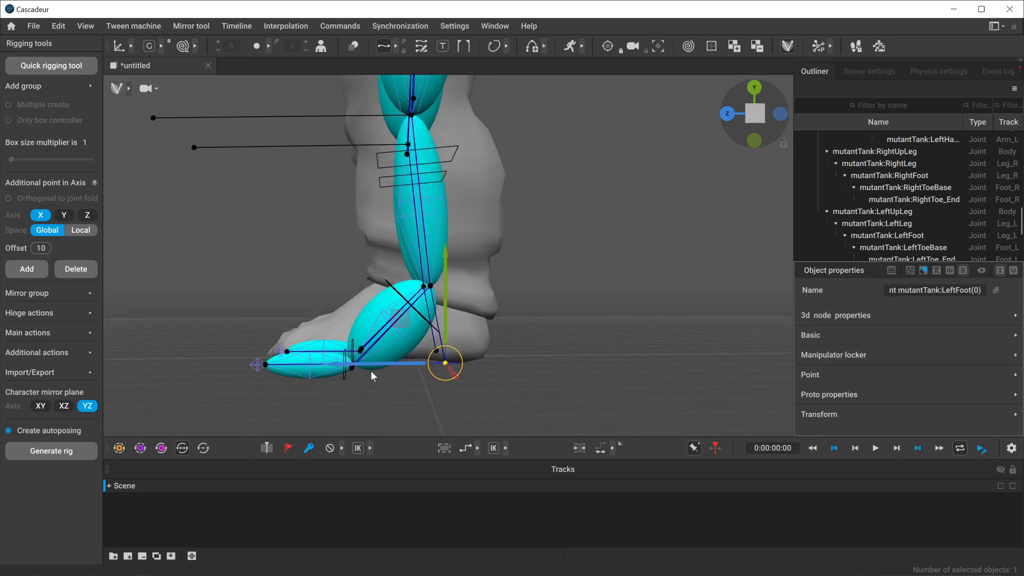
left_click_drag(371, 368, 419, 353)
left_click(436, 352)
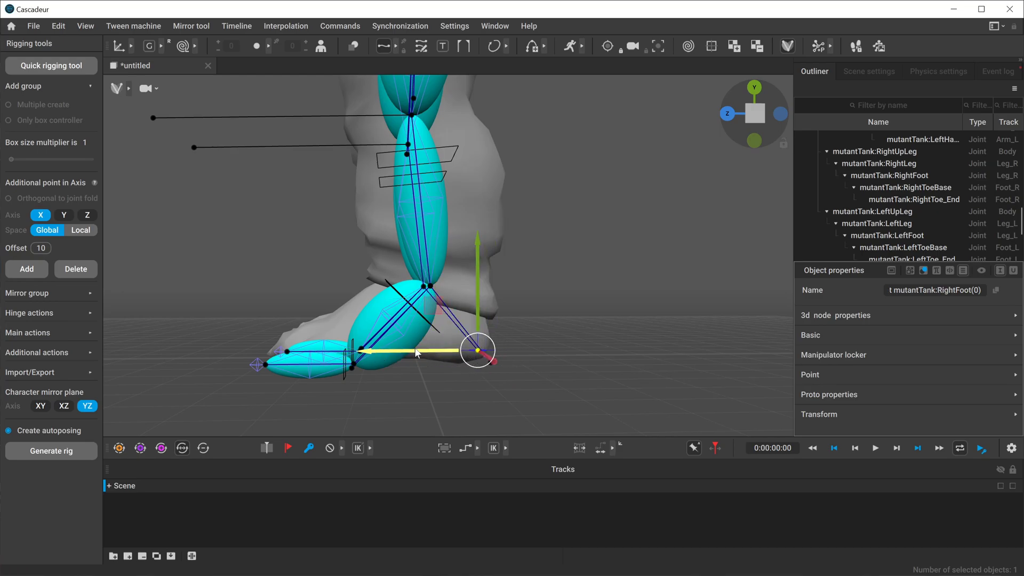
scroll(341, 259, "down", 5)
right_click_drag(340, 258, 434, 337)
scroll(434, 337, "up", 5)
scroll(435, 338, "down", 5)
scroll(438, 209, "up", 2)
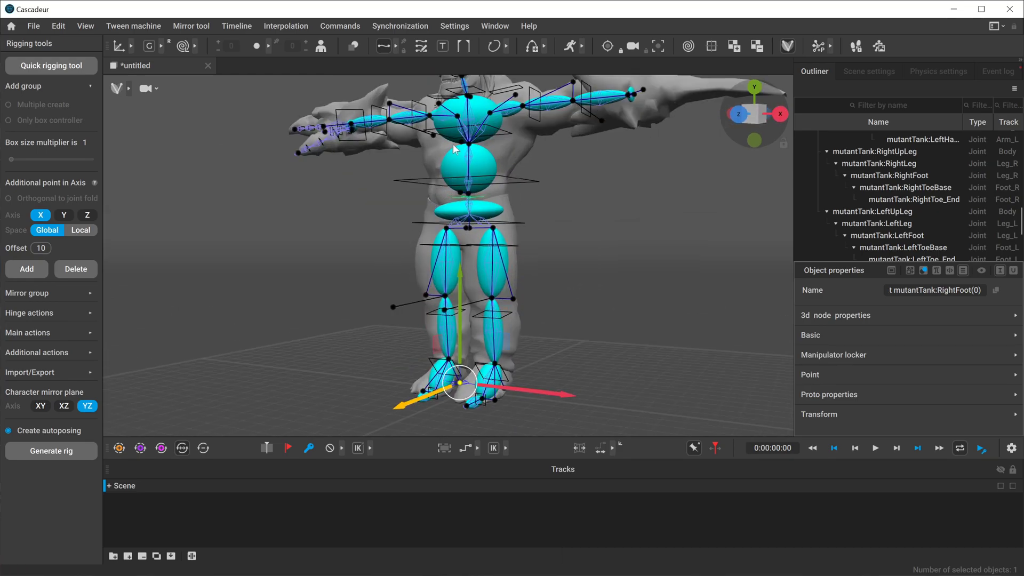
right_click_drag(438, 209, 198, 249)
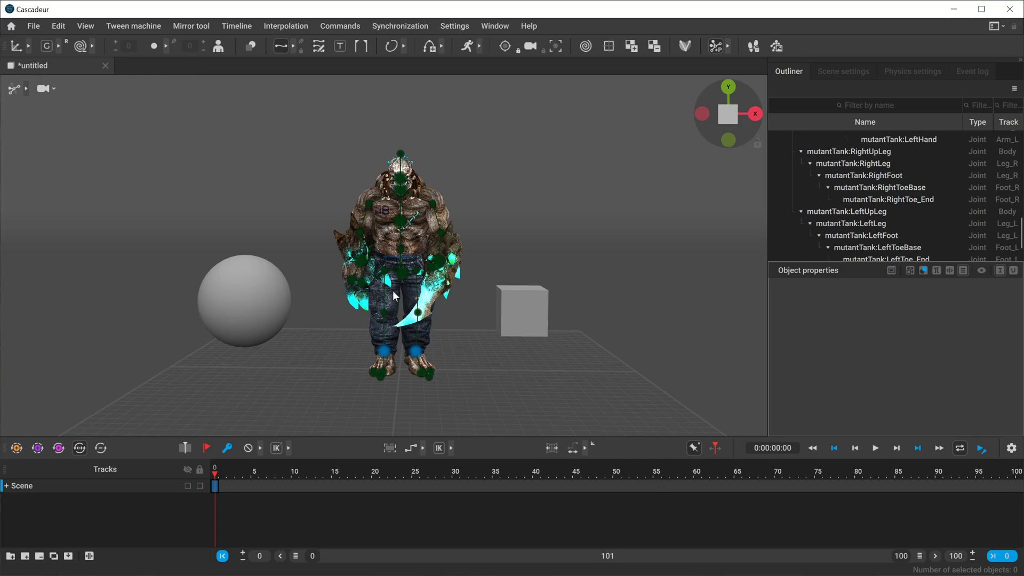
Go to frame 10, deselect the character, and run Cascadeur > Update > Update textures(s).
left_click(296, 470)
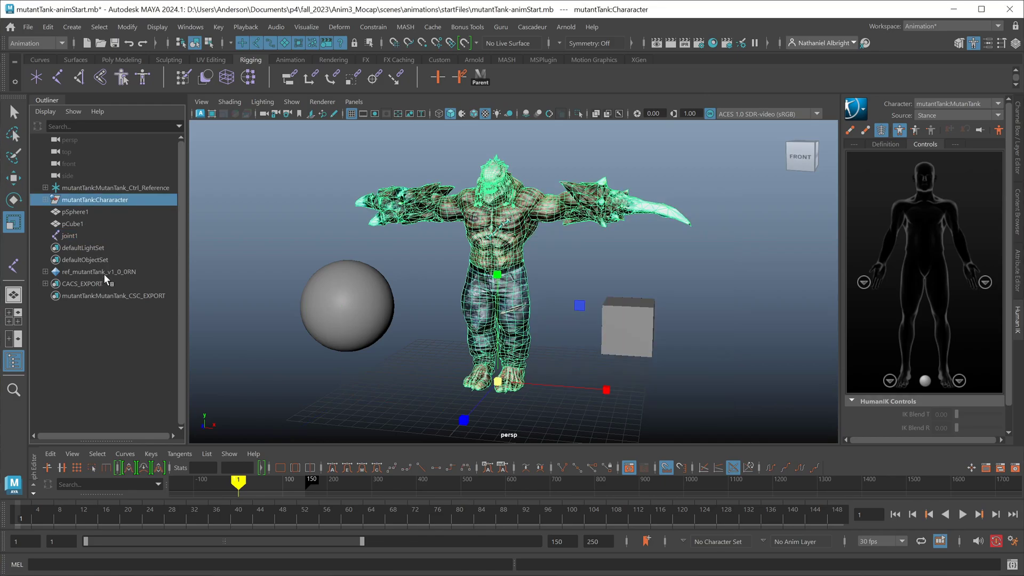
left_click(258, 229)
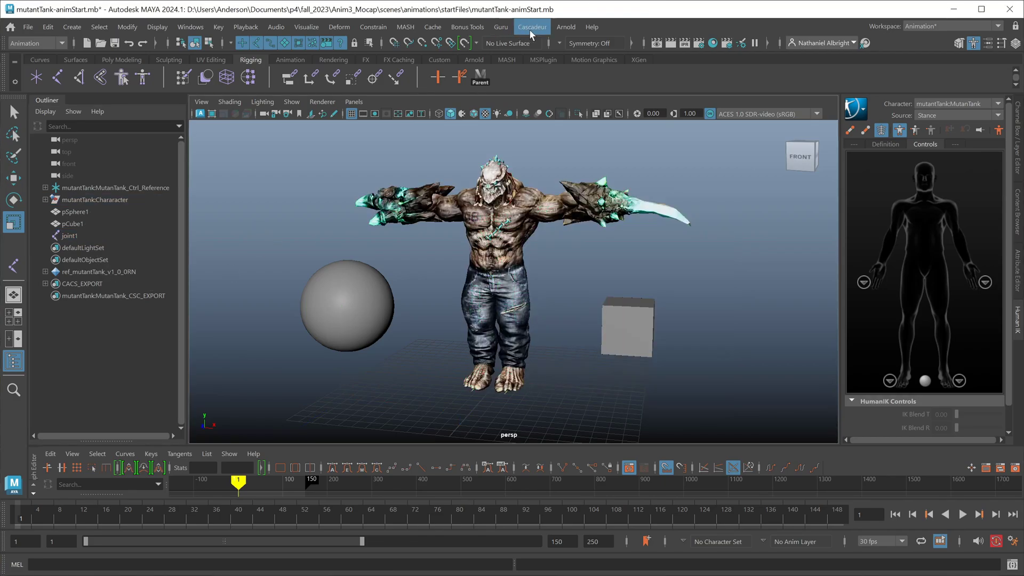
left_click(531, 27)
mouse_move(549, 61)
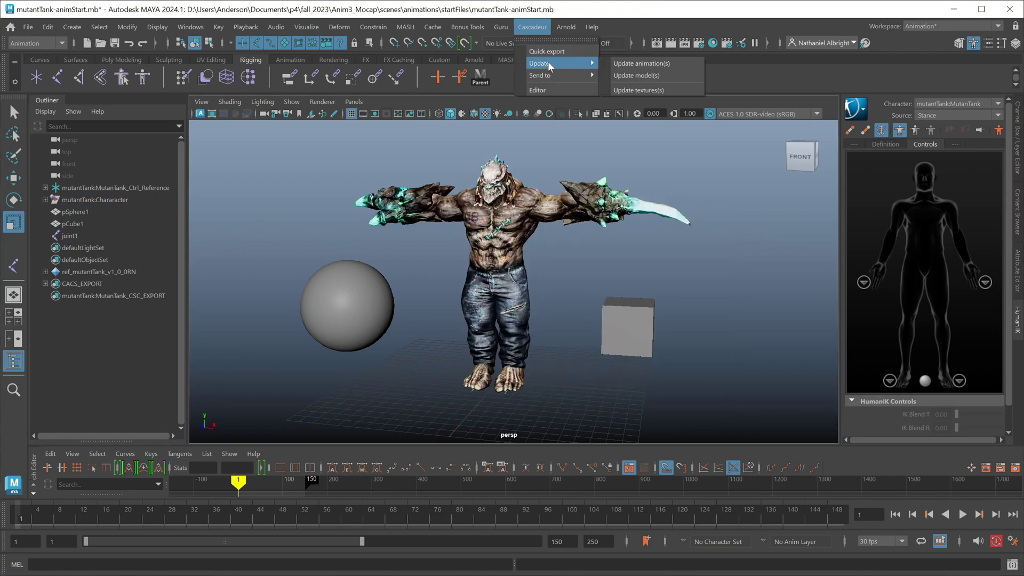
left_click(646, 90)
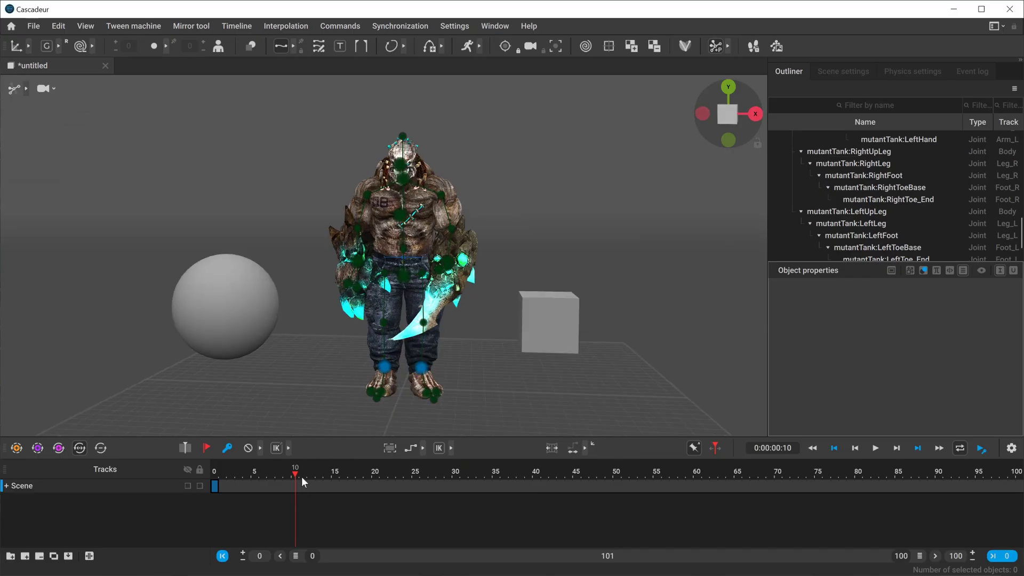
Key frame 10 and hide textures so the character displays grey.
left_click(302, 476)
right_click_drag(512, 331, 454, 326)
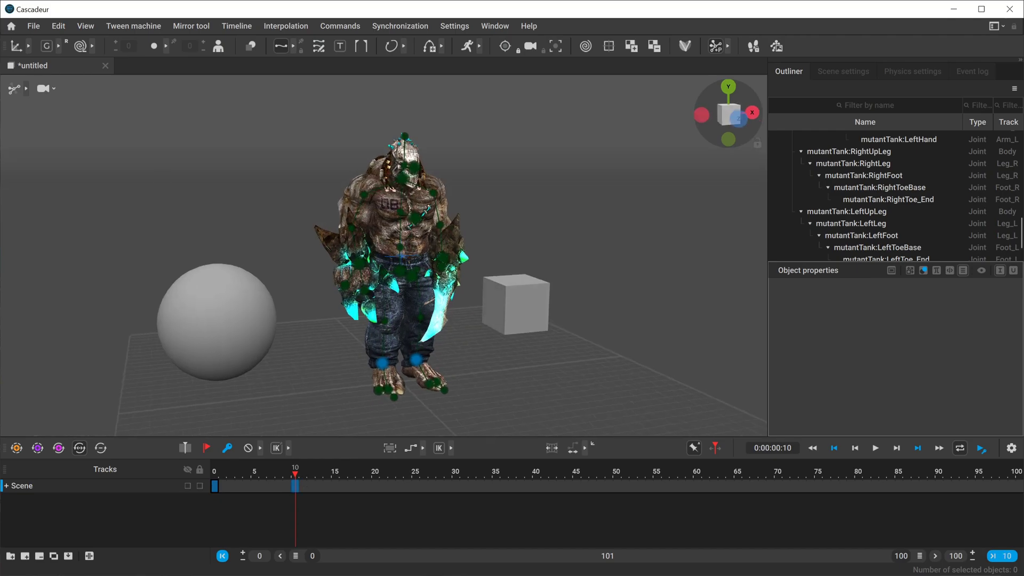
left_click(17, 93)
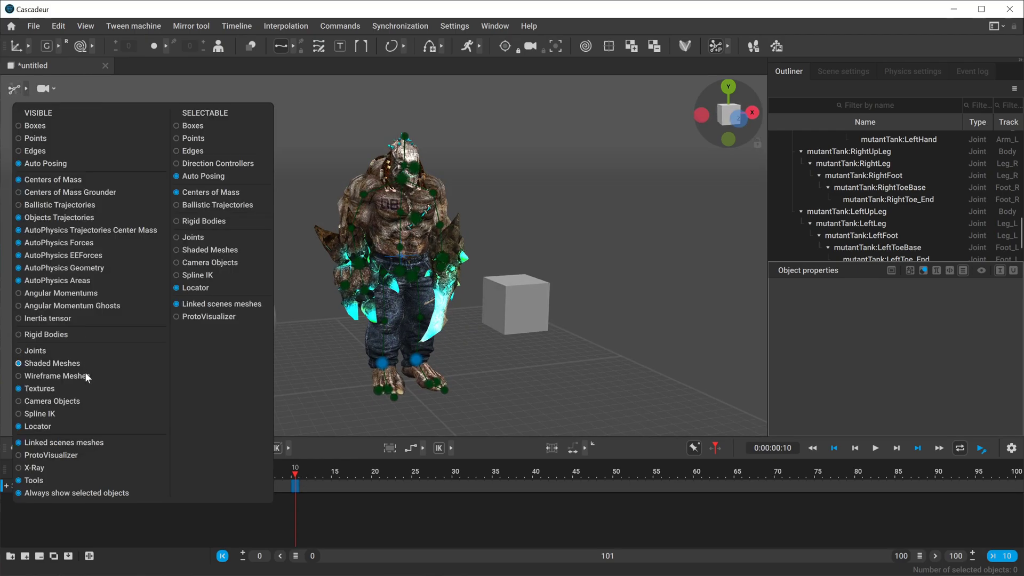
left_click(70, 389)
left_click(484, 360)
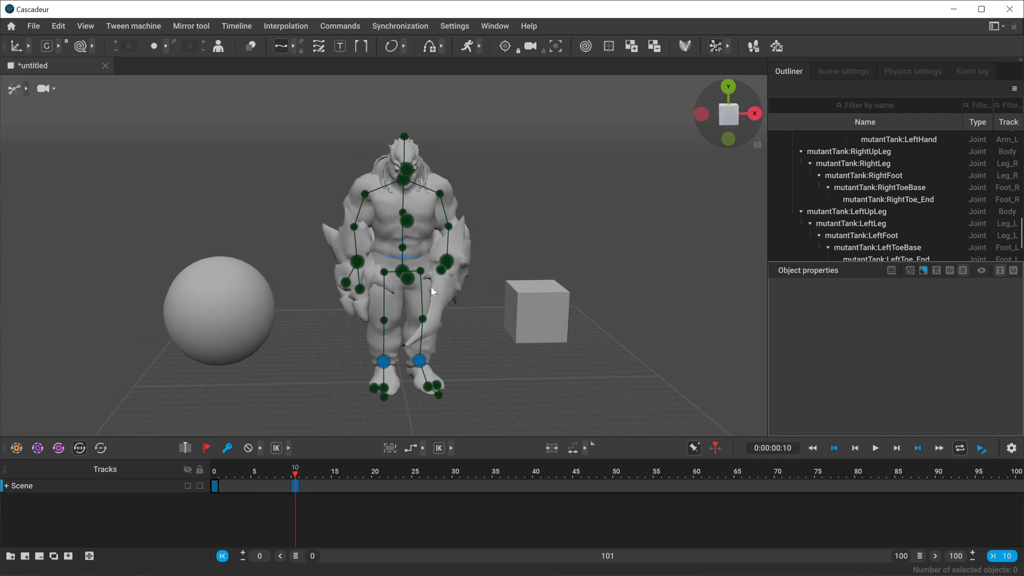
Pull hand_l down into a crouch and mirror the pose onto hand_r at frame 33.
left_click(447, 263)
scroll(488, 351, "up", 3)
scroll(488, 351, "down", 2)
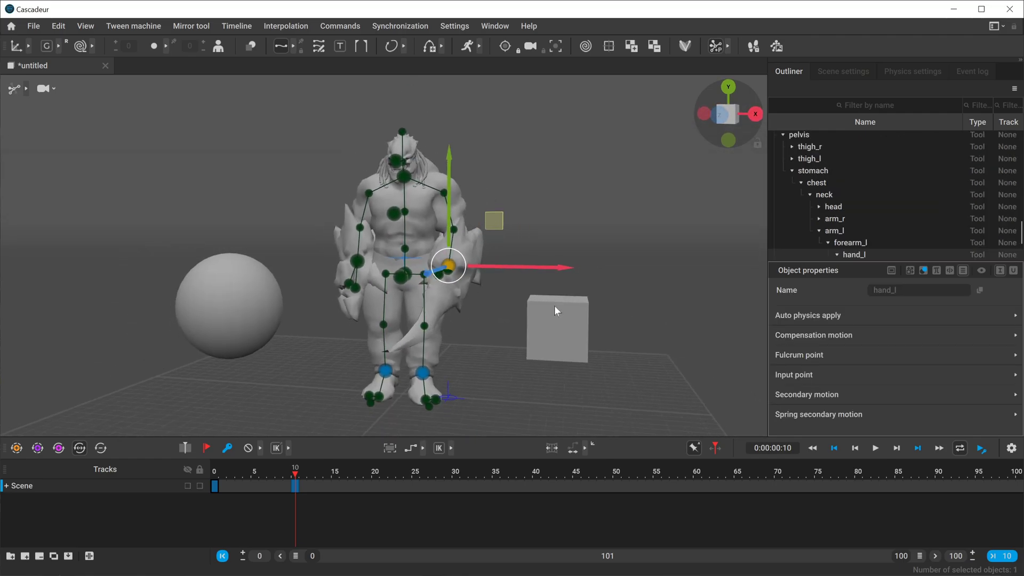
left_click_drag(447, 267, 523, 352)
left_click(480, 473)
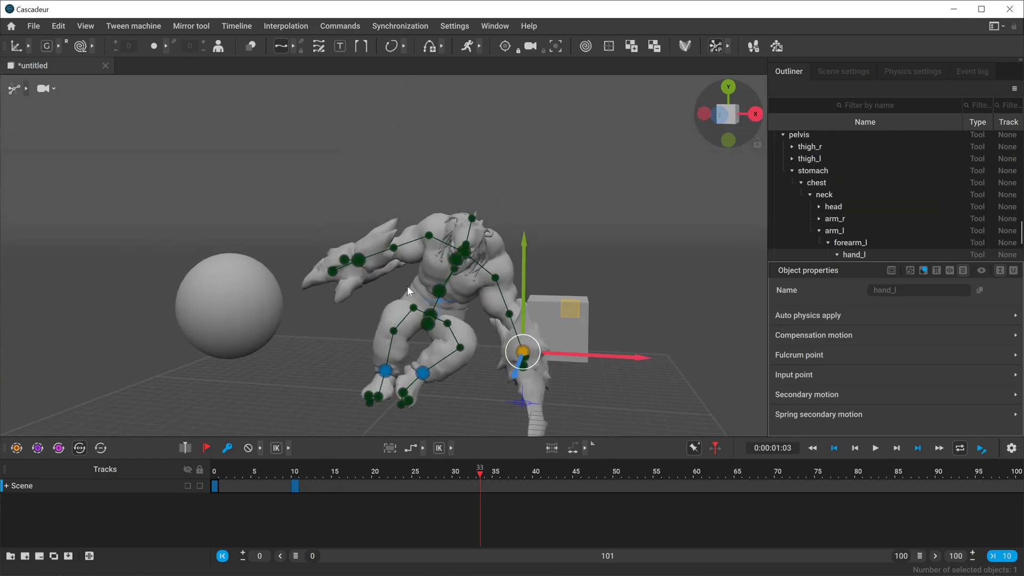
left_click(361, 261)
key("ctrl+m")
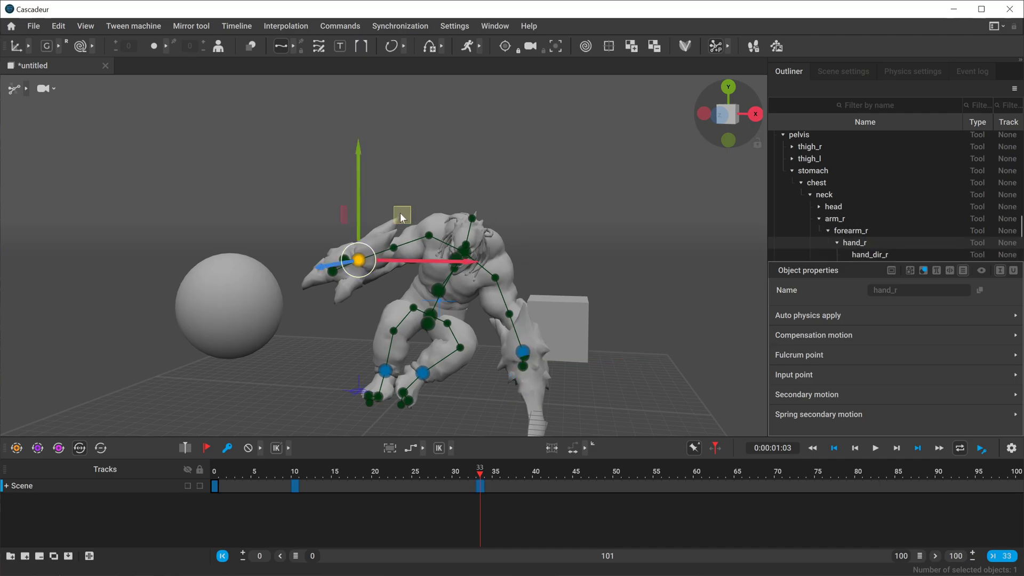
Select frames 7 to 21 on the Scene track and deselect hand_r.
left_click_drag(268, 486, 384, 485)
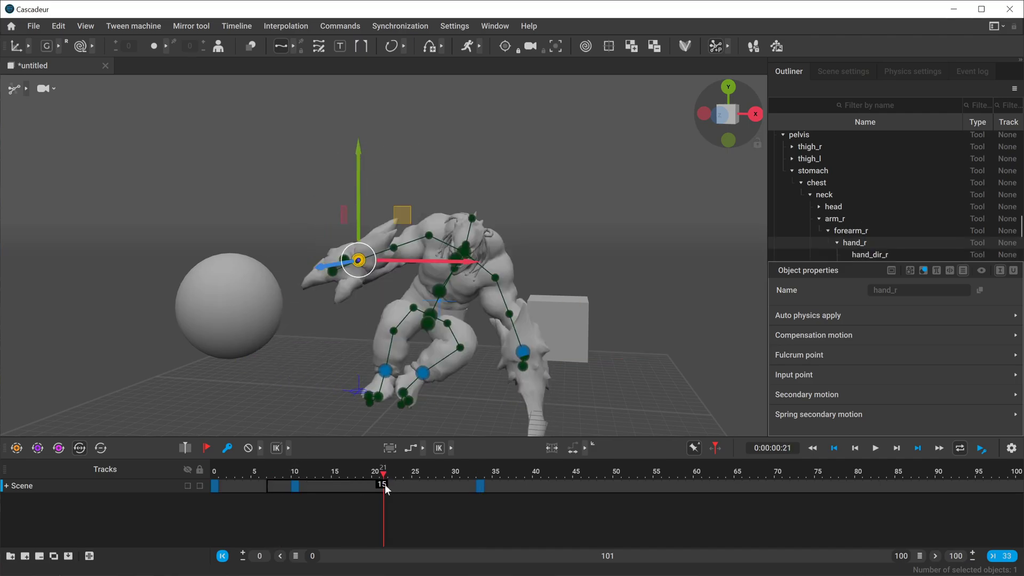
left_click(324, 201)
scroll(571, 267, "down", 4)
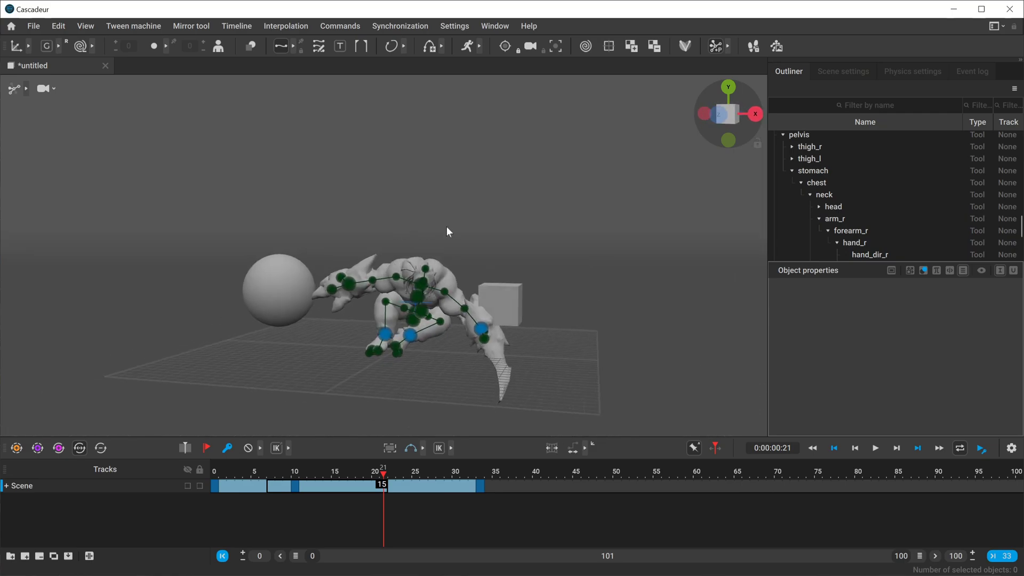
scroll(555, 197, "up", 1)
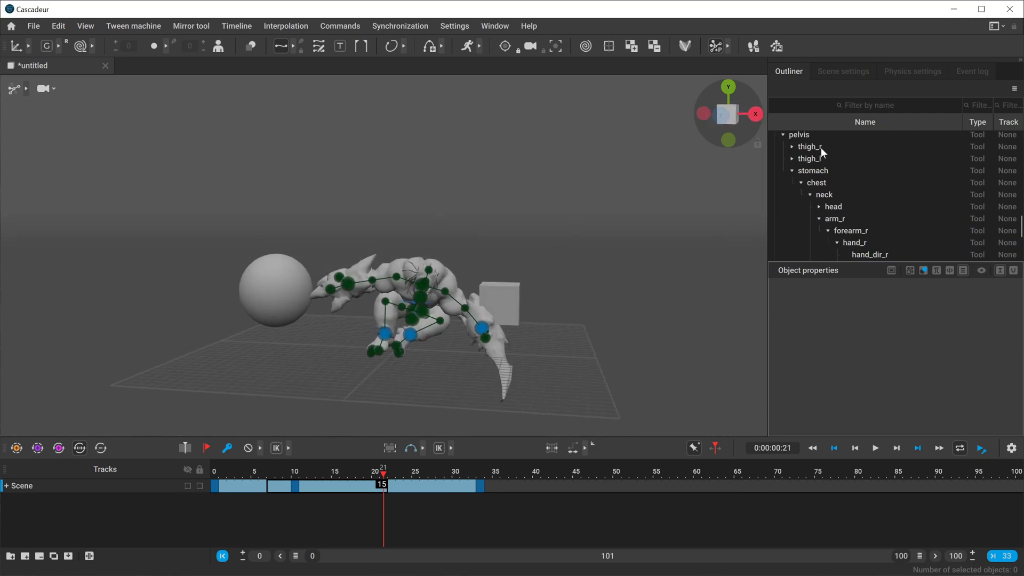
scroll(828, 172, "up", 10)
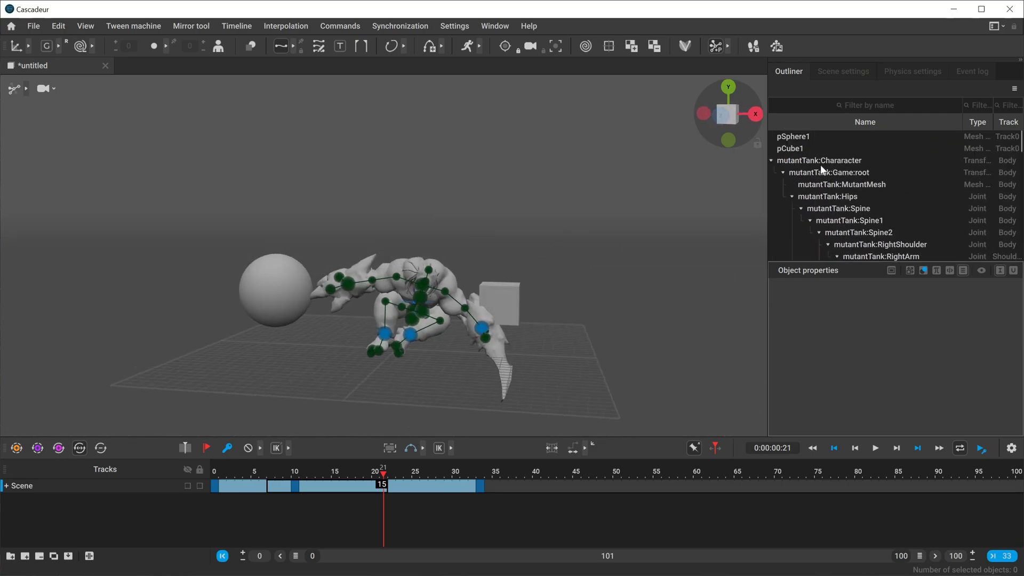
Collapse the mutantTank:Chararacter and auto_posing hierarchies in the Outliner.
left_click(772, 161)
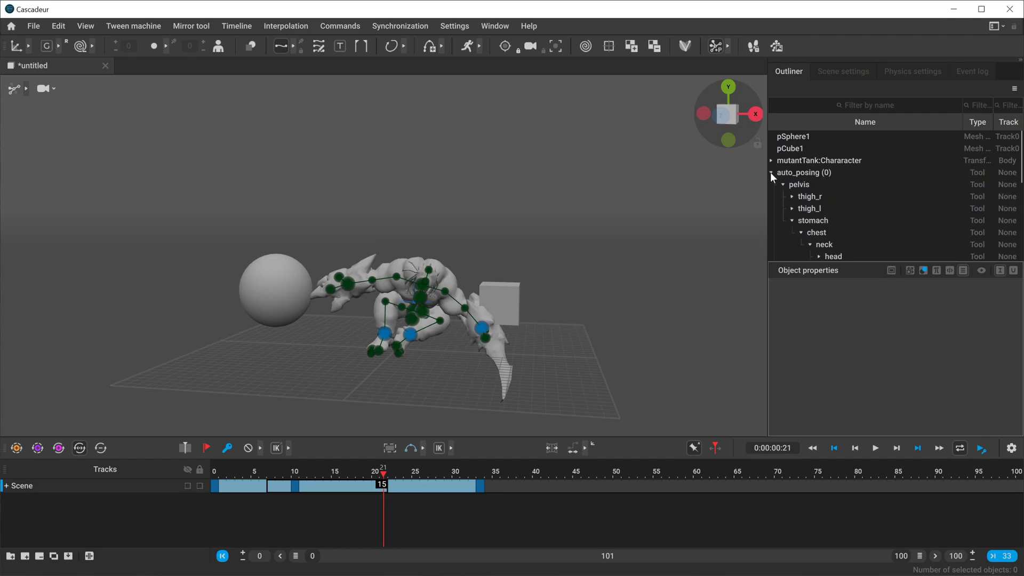
left_click(772, 172)
left_click(814, 196)
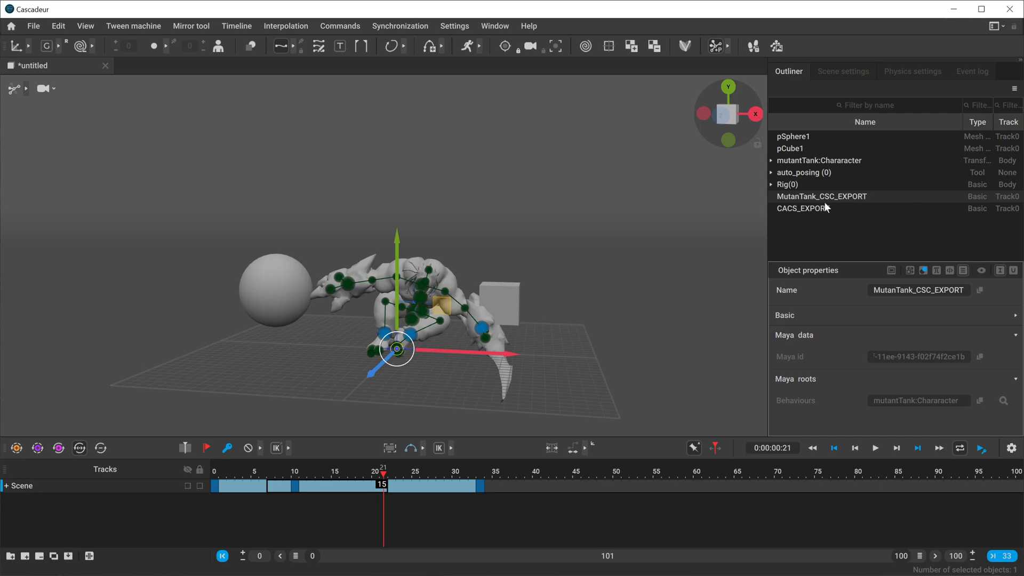
left_click(604, 252)
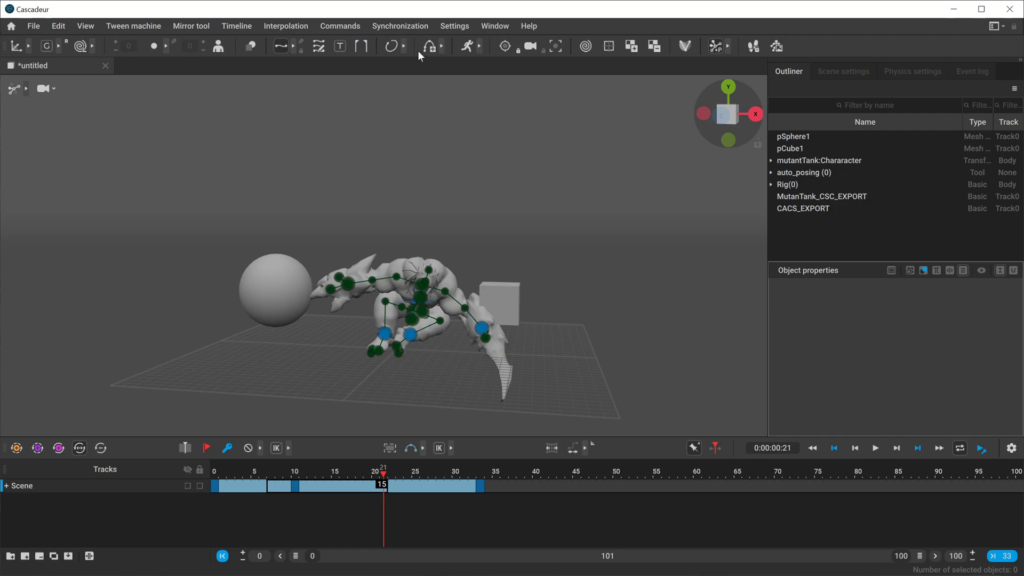
Run Commands > Maya > Export Animation to send the animation to Maya.
left_click(346, 24)
mouse_move(382, 108)
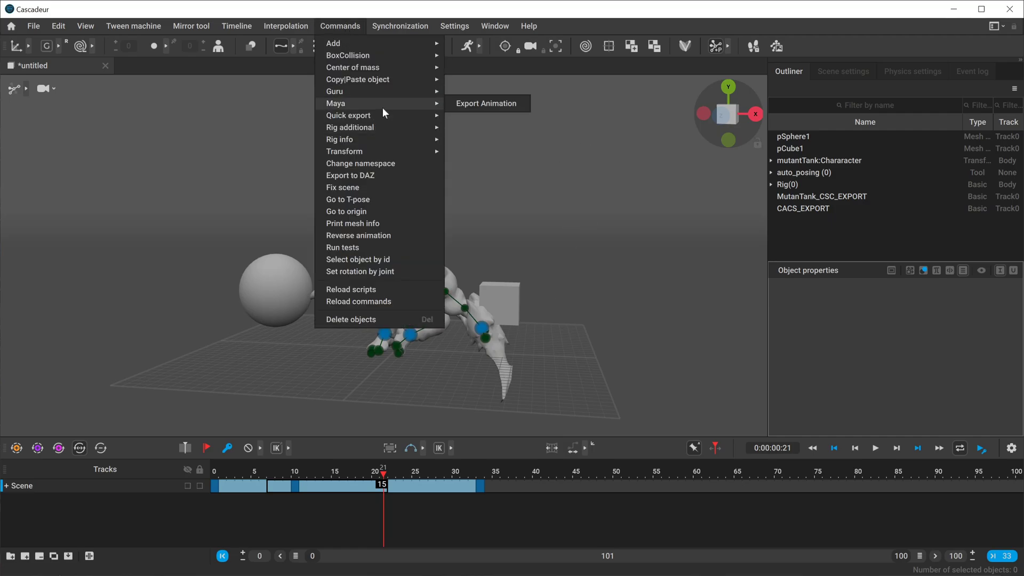
left_click(493, 106)
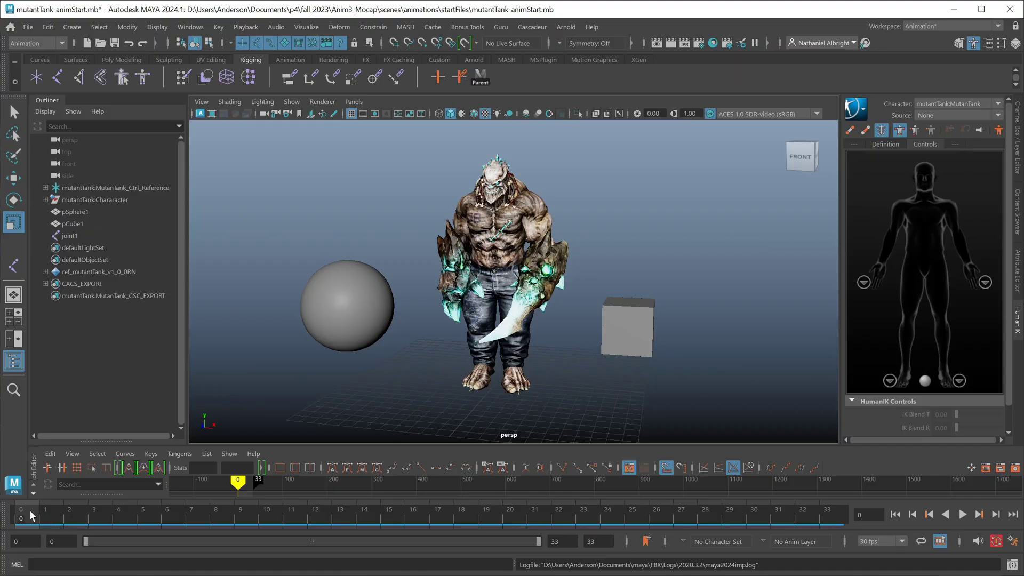
Play back the received animation and orbit the persp view around the character.
key("alt+v")
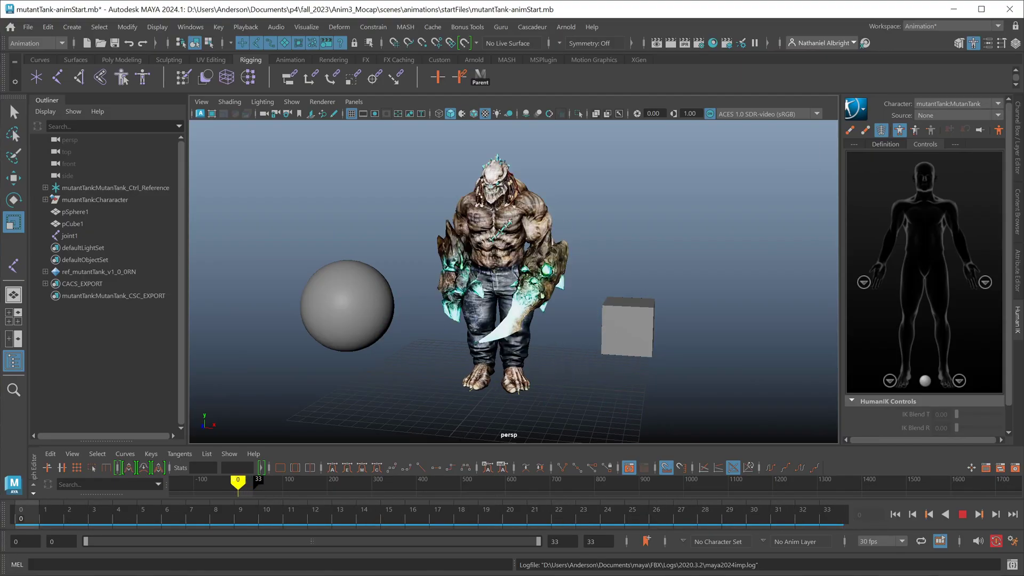
left_click_drag(613, 267, 713, 260, "alt")
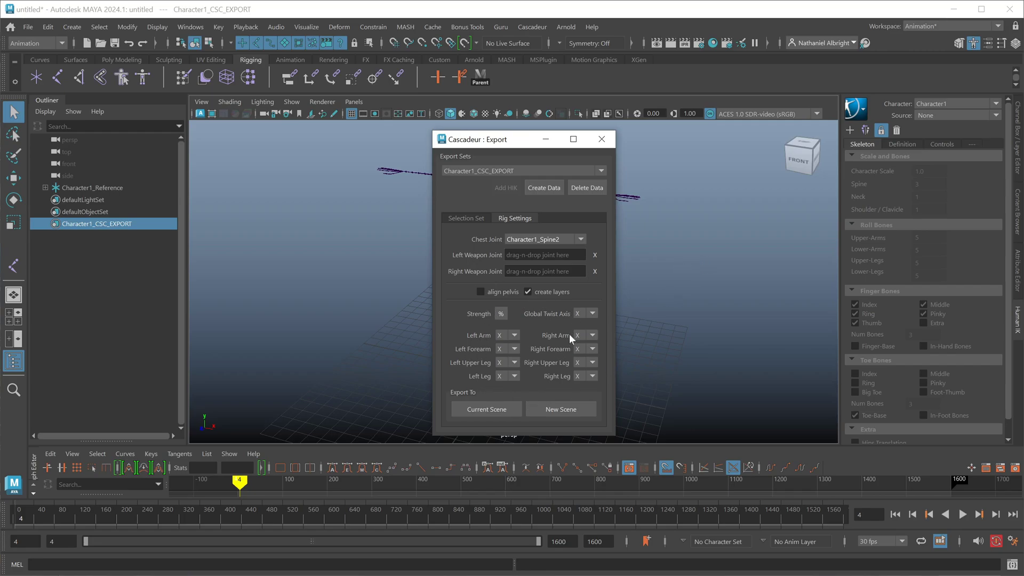
Try Y and Z as the Global Twist Axis, then leave it at X.
left_click(580, 315)
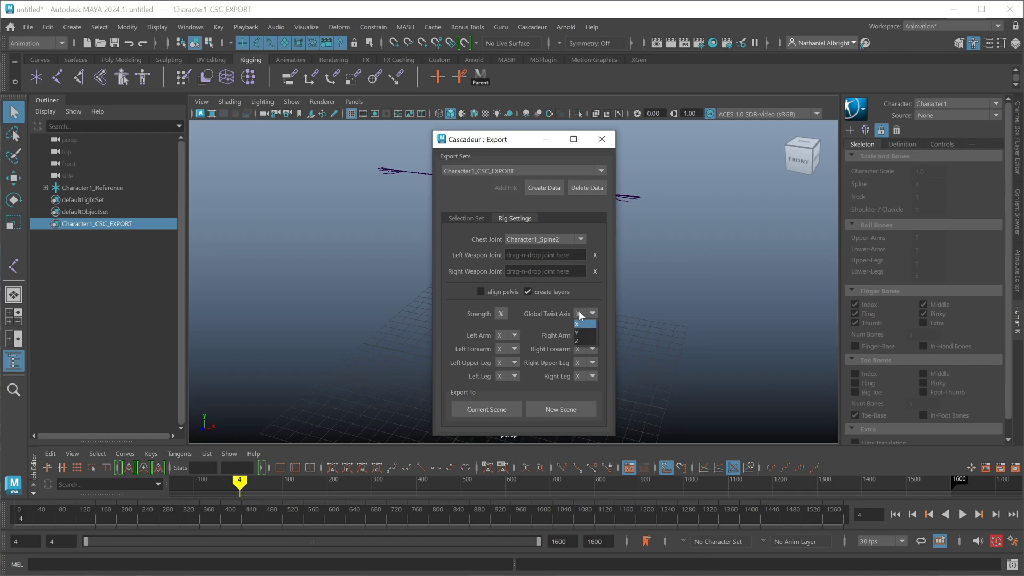
left_click(584, 333)
left_click(581, 316)
left_click(581, 340)
left_click(578, 315)
left_click(583, 332)
left_click(576, 315)
left_click(582, 324)
Set the Left Arm and Left Forearm twist axes to Y.
left_click(502, 336)
left_click(505, 354)
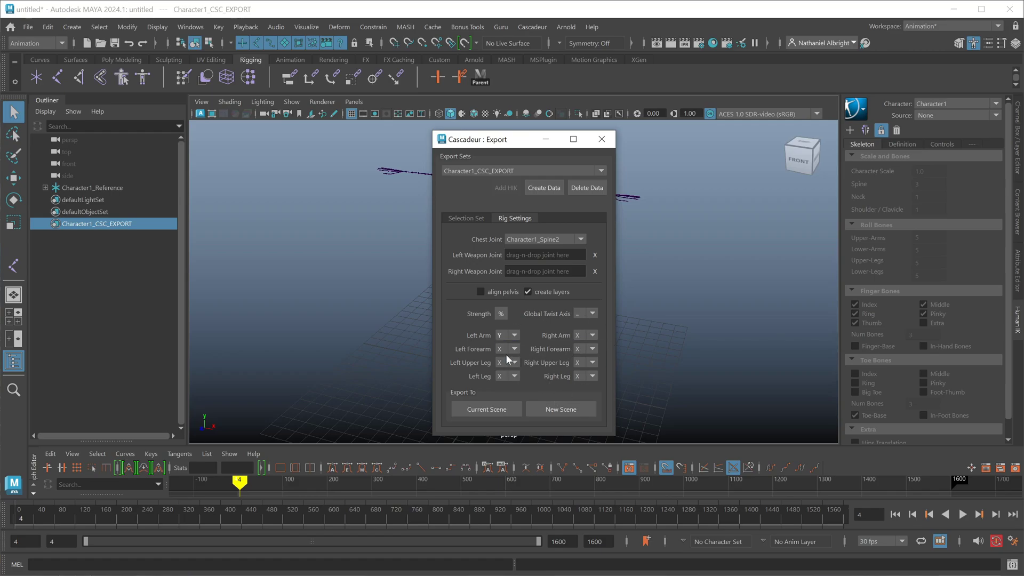
left_click(502, 350)
left_click(506, 370)
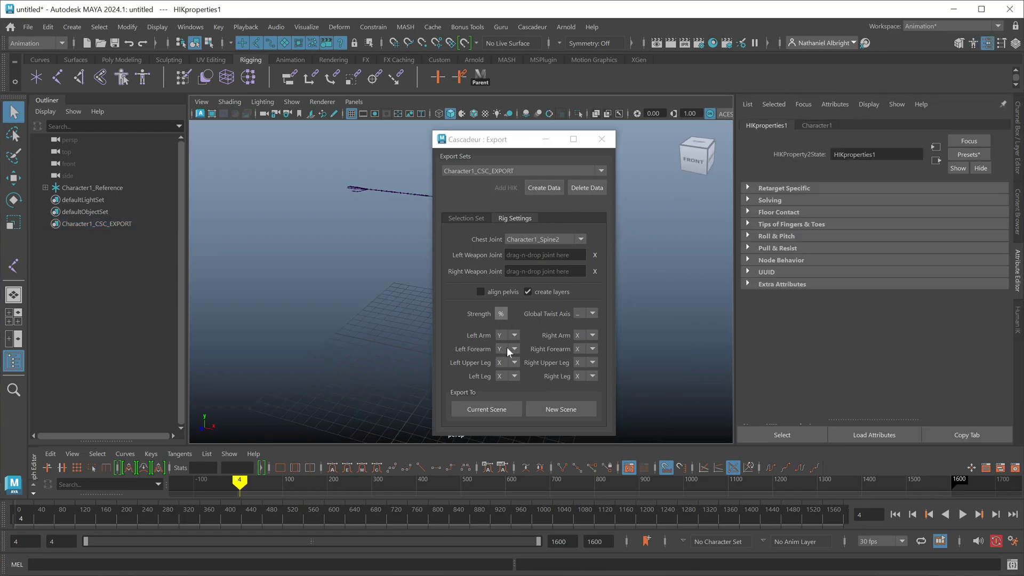
Expand Roll & Pitch > Left Leg in the Attribute Editor, then show the Selection Set tab.
left_click(749, 236)
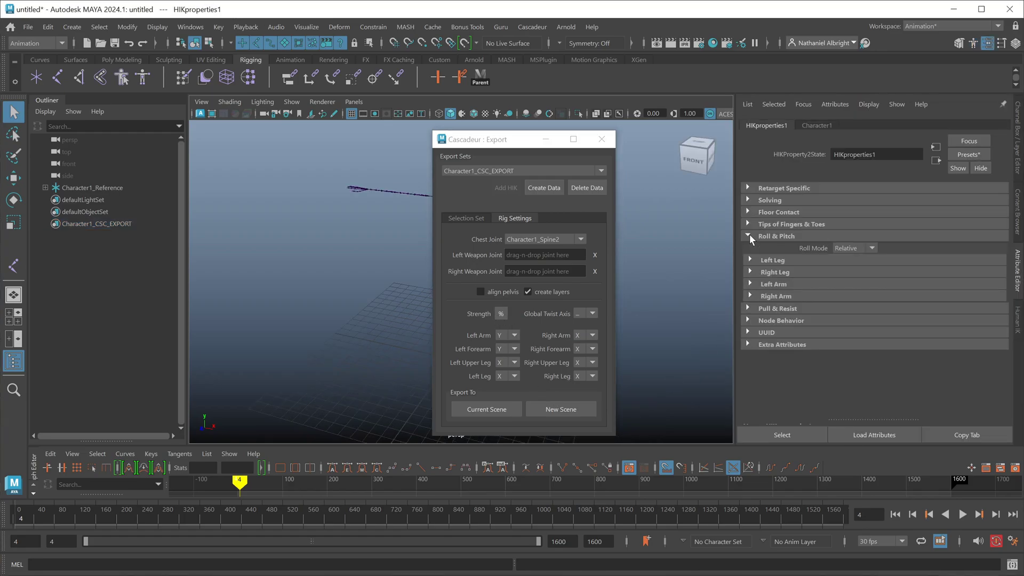
left_click(750, 260)
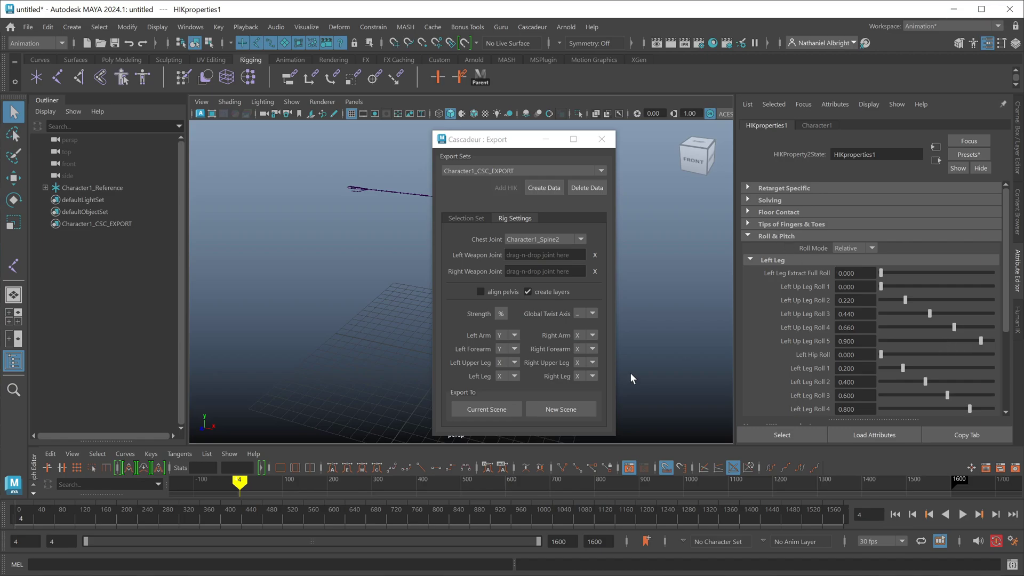
left_click(465, 218)
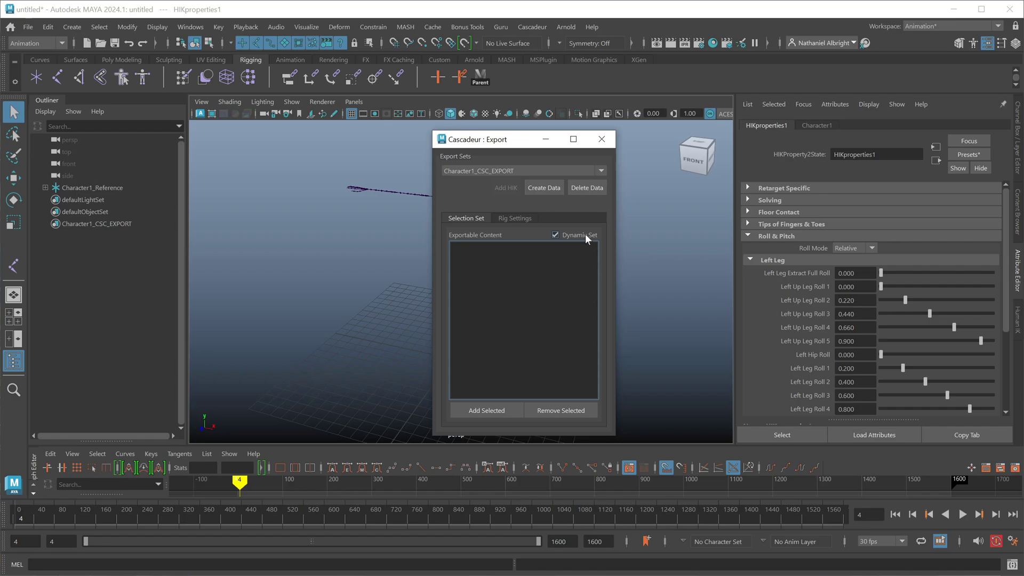
Uncheck Dynamic Set, close the Cascadeur Export window, and show the Cascadeur Update menu.
left_click(584, 234)
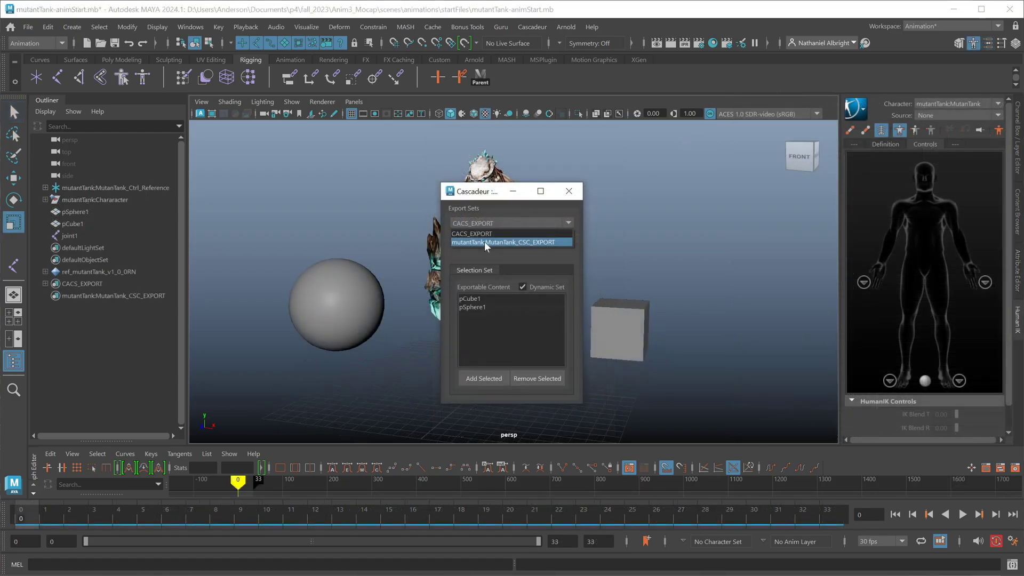
left_click(522, 270)
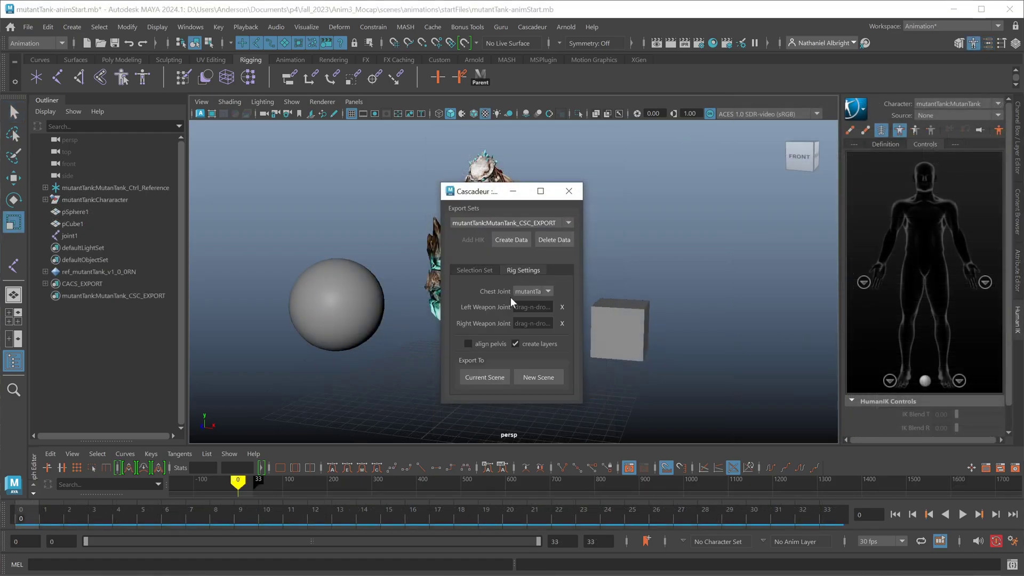
left_click(569, 191)
left_click(548, 26)
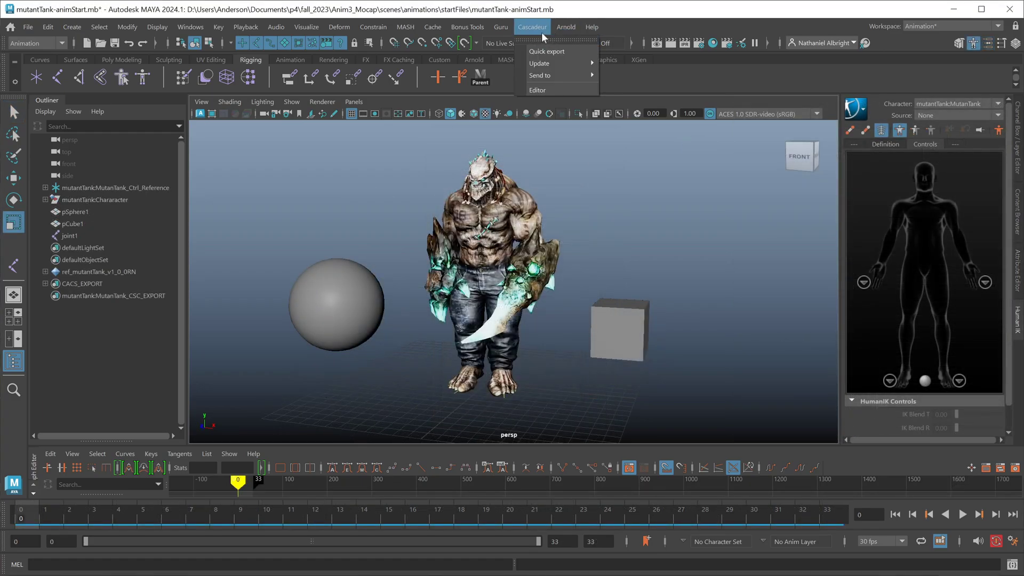
mouse_move(553, 63)
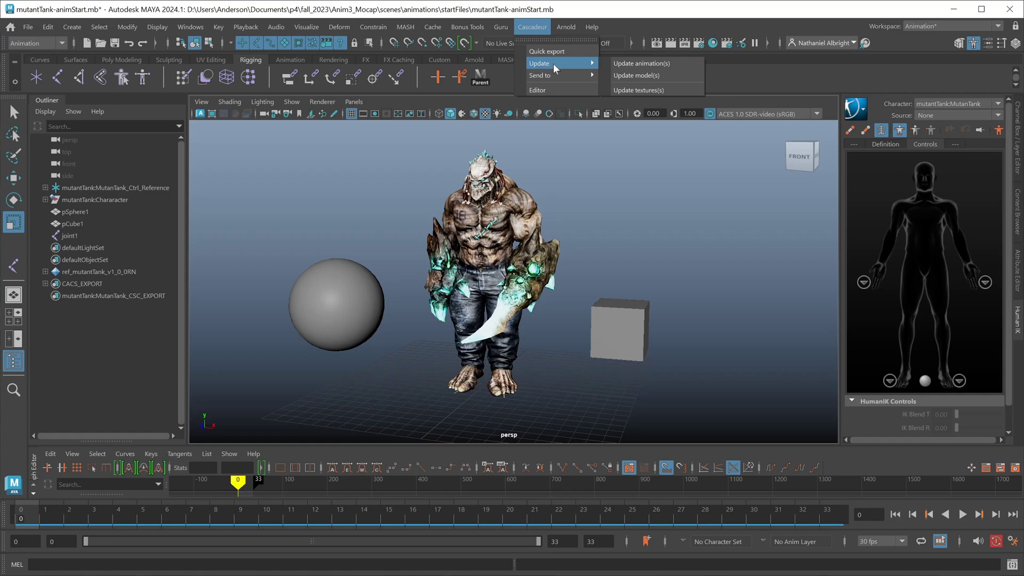
Update animation(s) from Cascadeur, then select both export sets and update their textures.
left_click(633, 64)
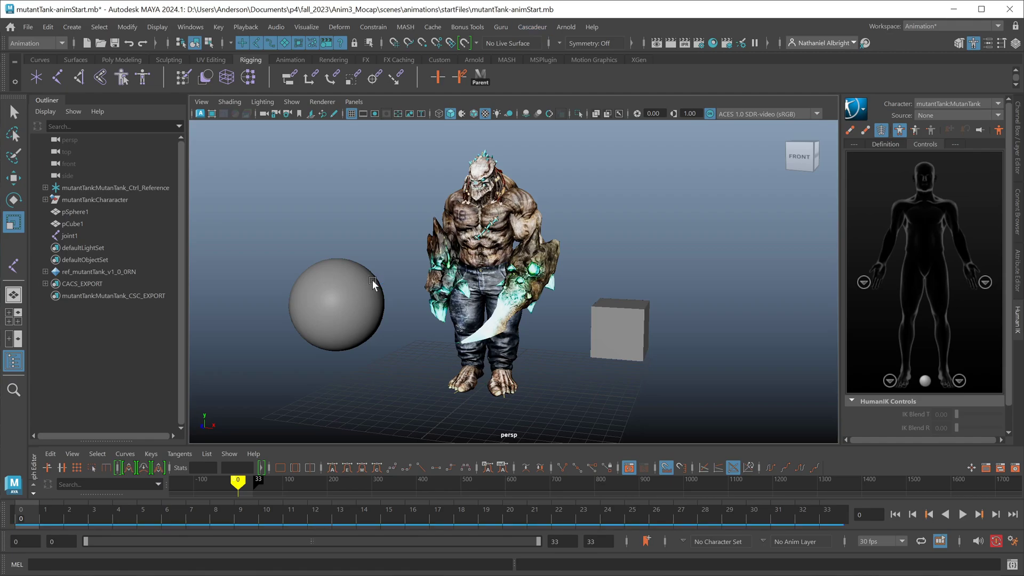
left_click(108, 296)
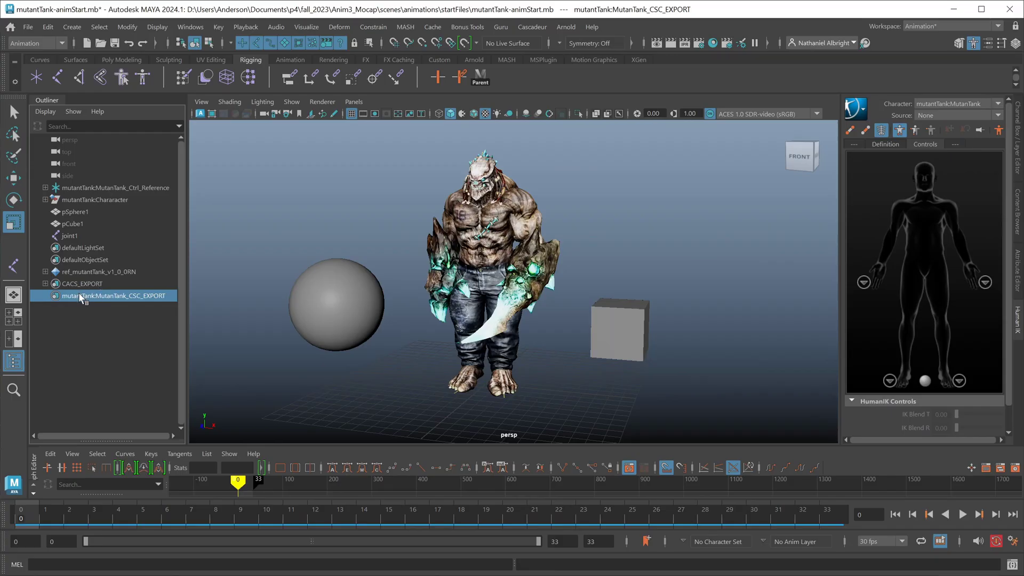
left_click(81, 284, "ctrl")
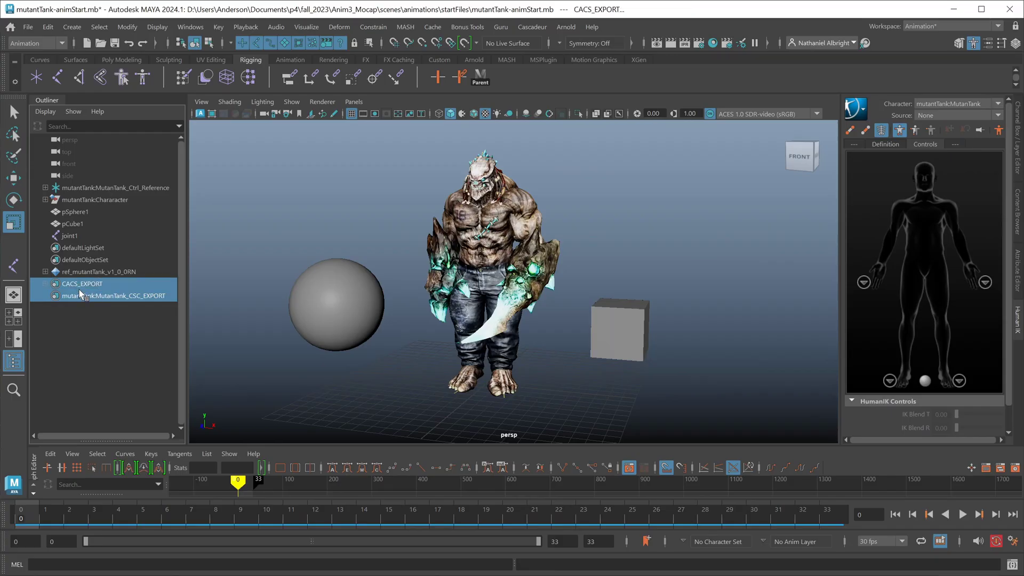
left_click(532, 26)
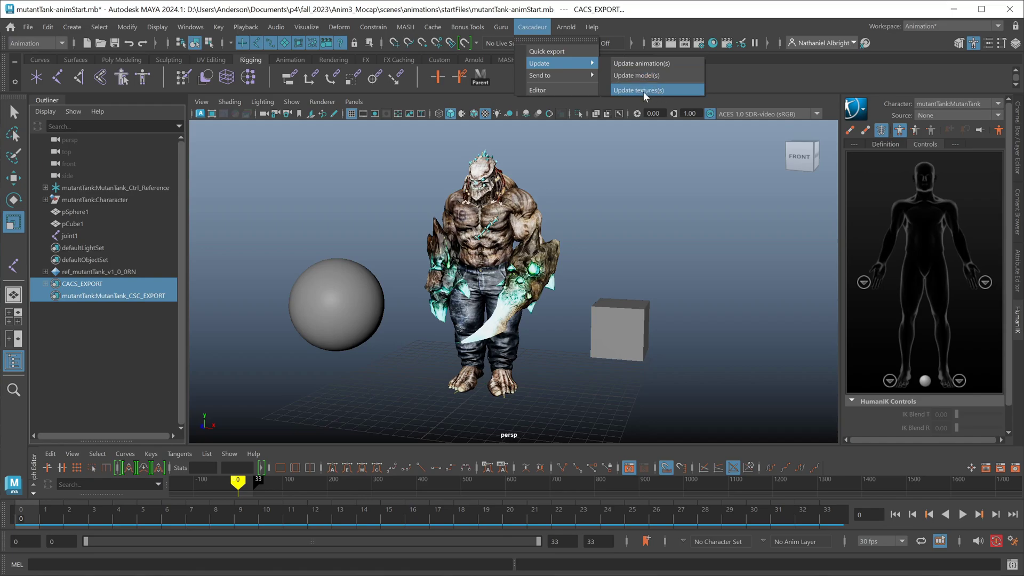
left_click(644, 91)
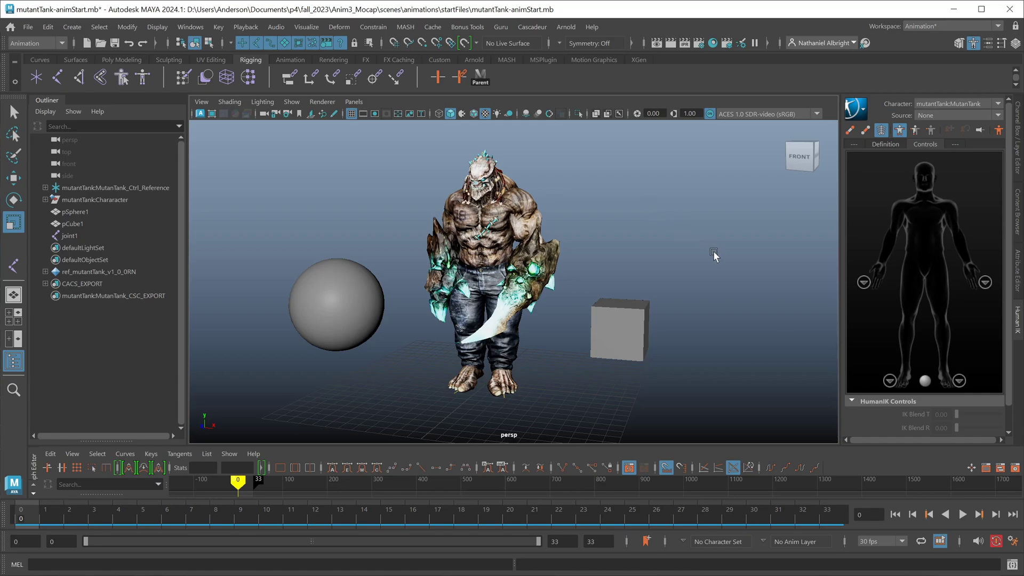
Send the selected export sets to a new Cascadeur scene.
left_click_drag(715, 256, 671, 242, "alt")
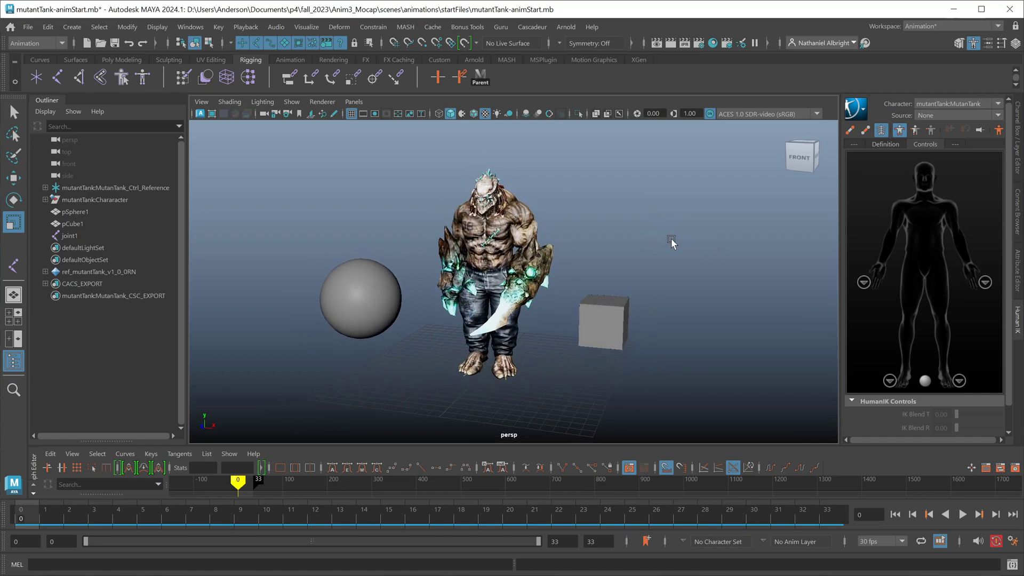
left_click(501, 26)
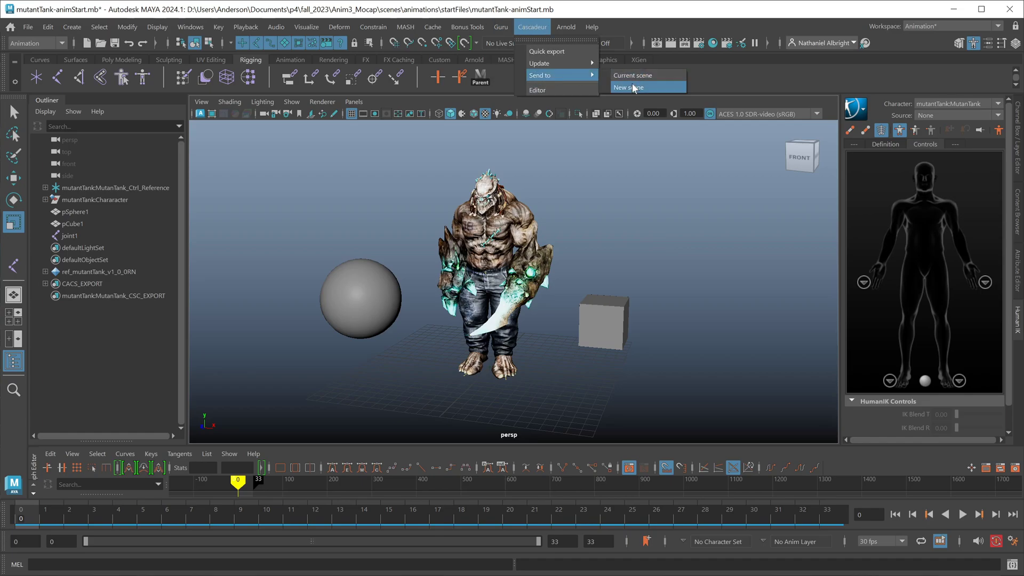
left_click(634, 88)
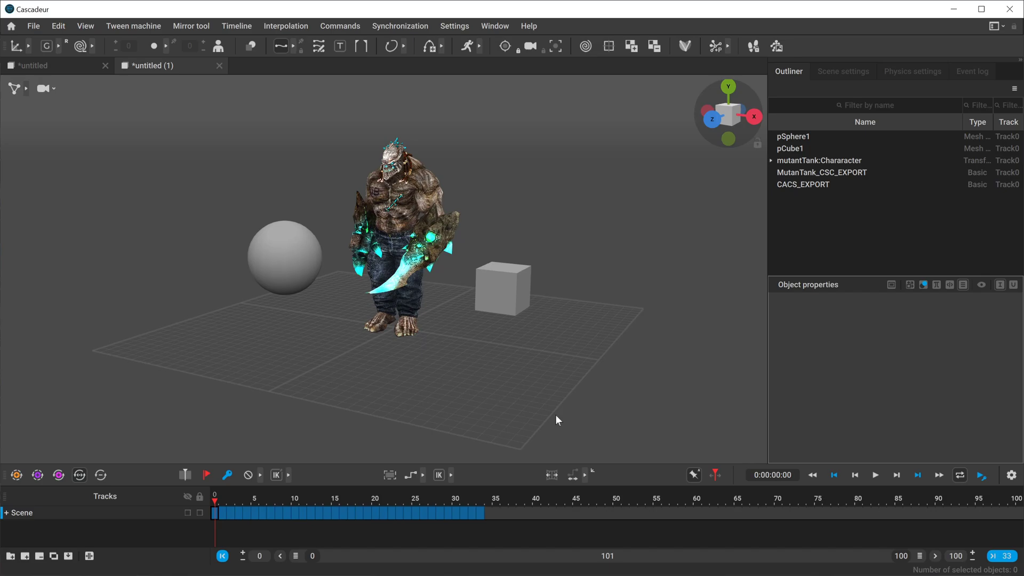
Scrub the Cascadeur timeline from frame 0 to 33 to watch the character crouch.
left_click_drag(214, 498, 239, 500)
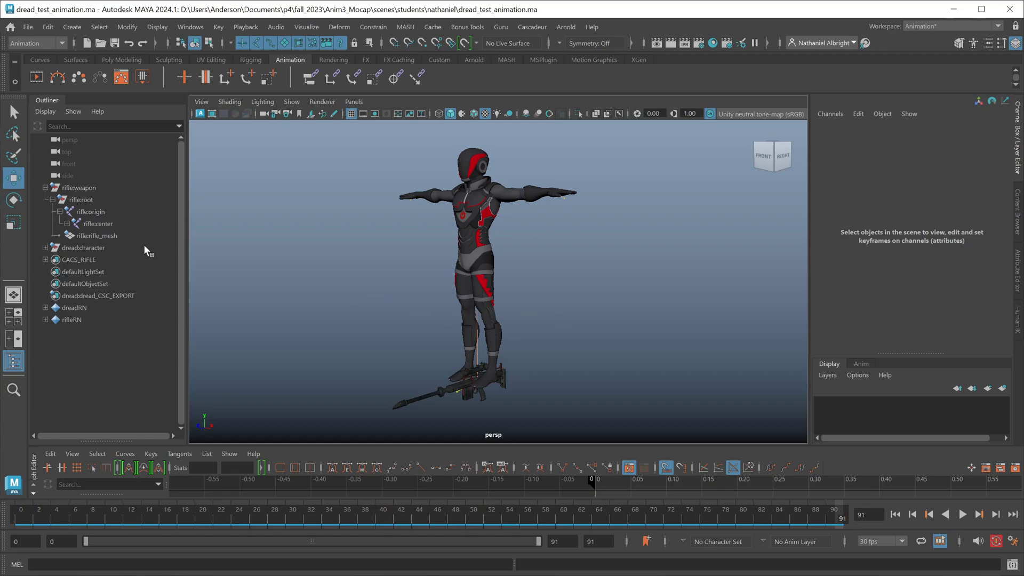
In Maya's Outliner, move dread:character onto CACS_RIFLE and select the dread:dread_CSC_EXPORT set.
left_click(85, 188)
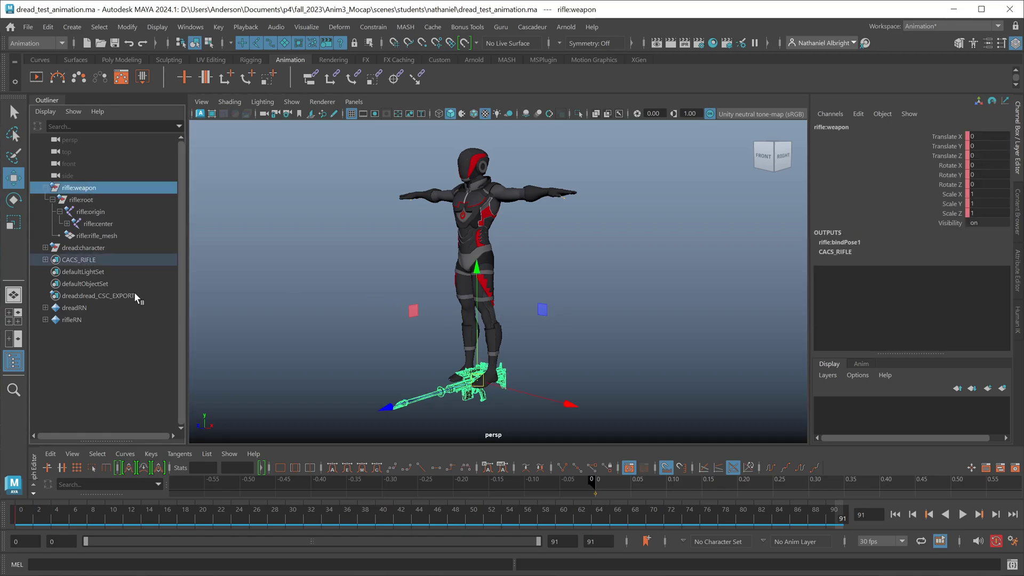
left_click(93, 250)
left_click_drag(94, 250, 94, 258)
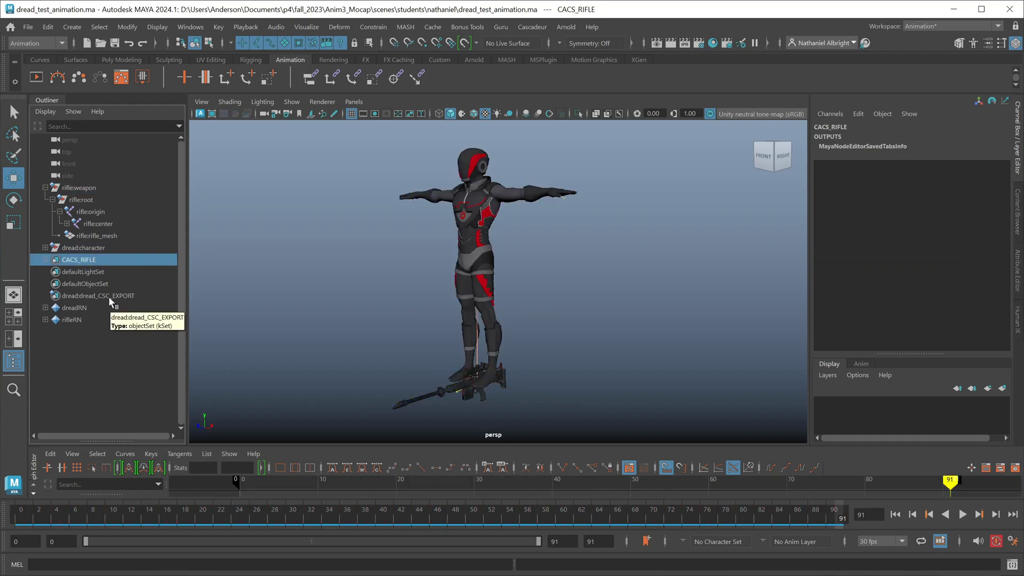
left_click(108, 296)
left_click(91, 260)
Switch to Cascadeur's unequip scene, set the timeline to frame 8 and view the character from behind.
left_click(94, 296)
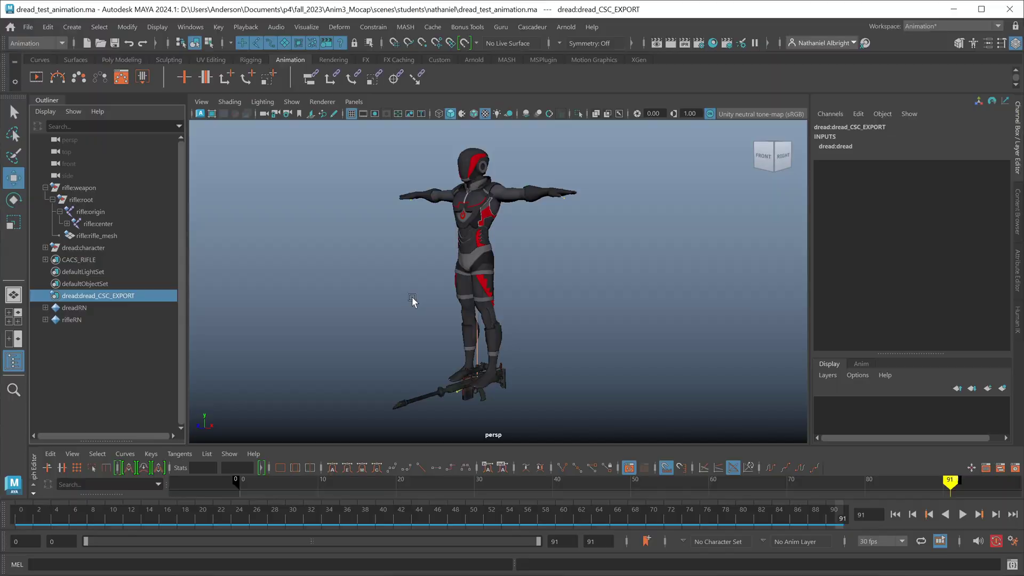
key("alt+Tab")
left_click(188, 430)
mouse_move(320, 331)
right_mouse_down()
mouse_move(572, 279)
mouse_move(411, 280)
right_mouse_up()
Play the unequip animation from frame 0, pause at frame 60, and orbit around the character.
left_click_drag(148, 437, 107, 433)
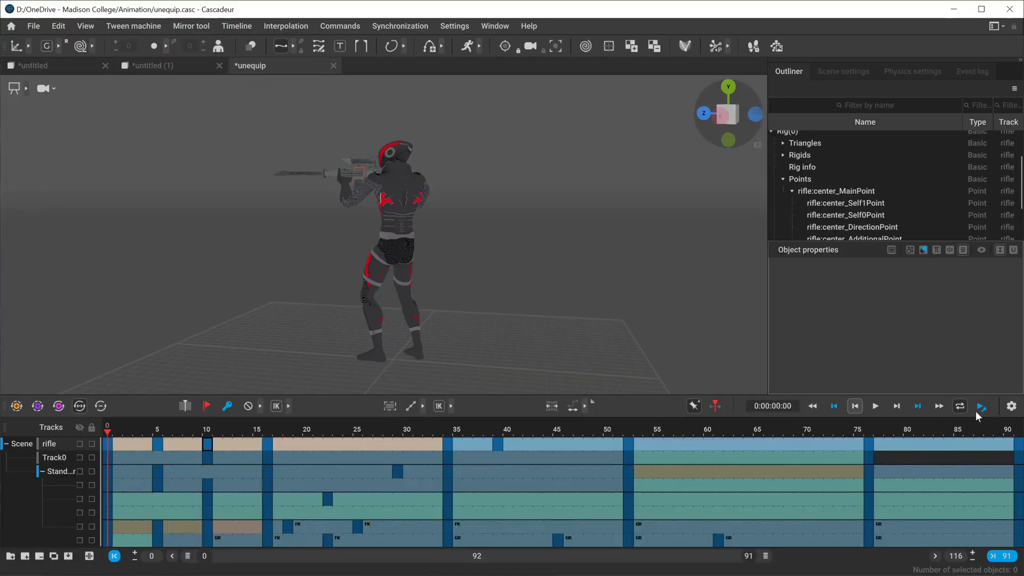
left_click(876, 405)
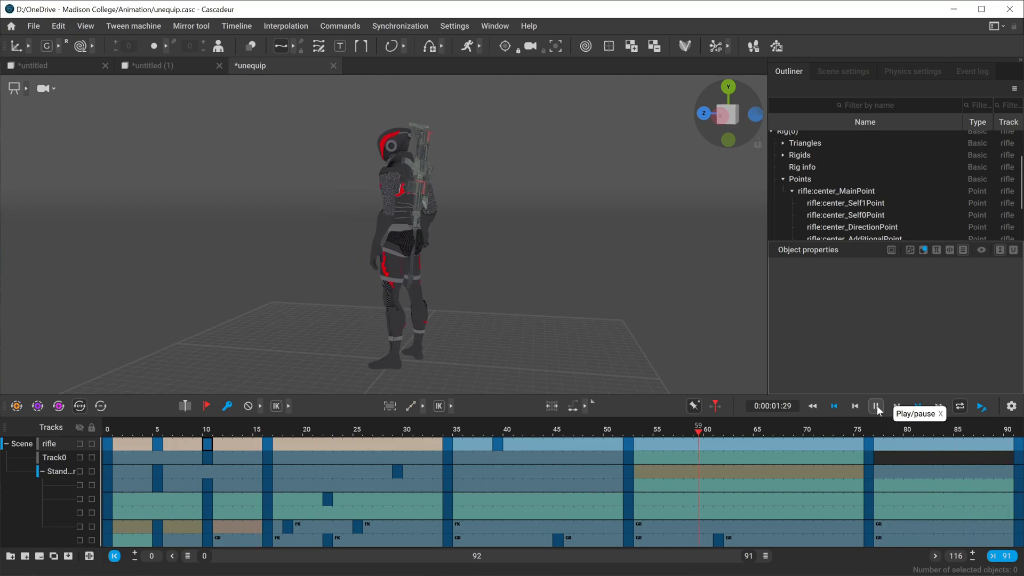
left_click(877, 406)
middle_click_drag(404, 269, 365, 276)
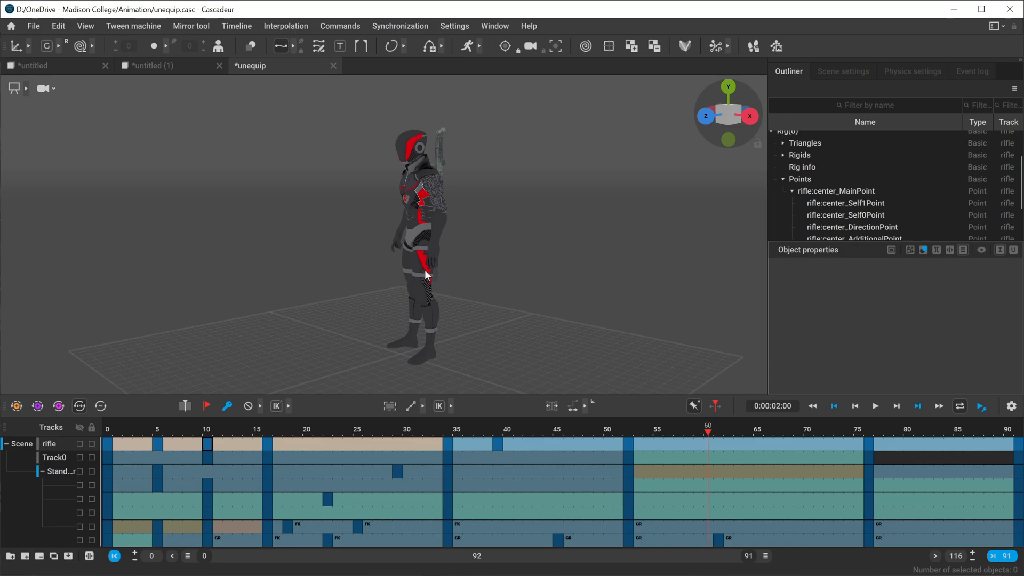
middle_click_drag(365, 276, 386, 267)
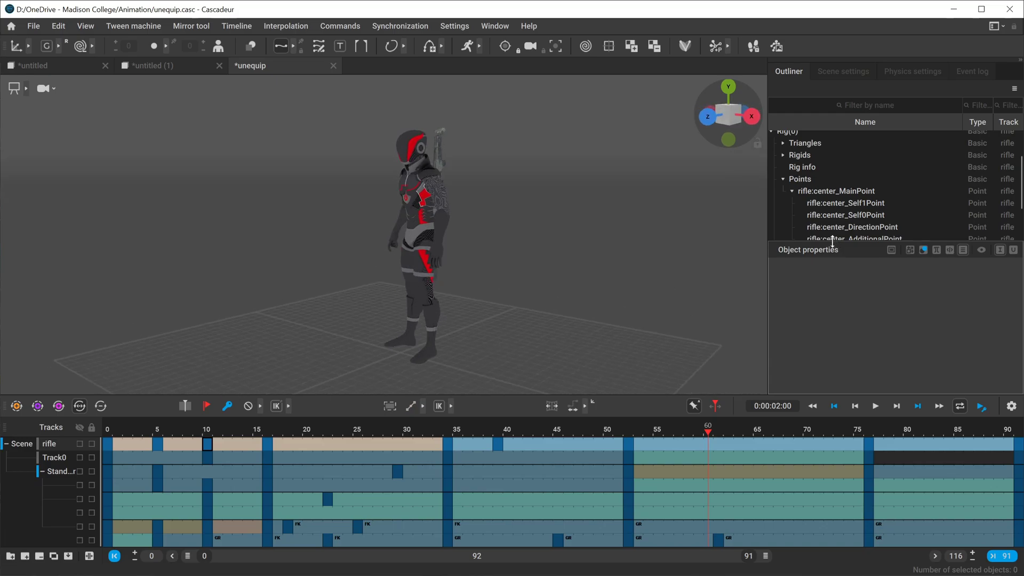
Enlarge the Outliner, collapse Rig(0) and select the CACS_RIFLE object.
left_click_drag(835, 240, 835, 340)
scroll(810, 183, "up", 1)
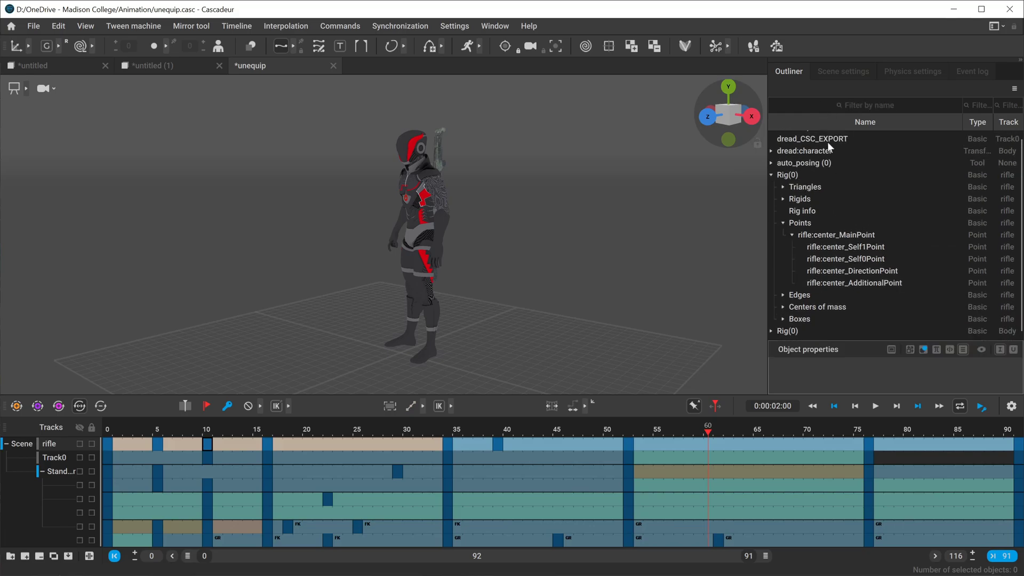
scroll(832, 154, "up", 1)
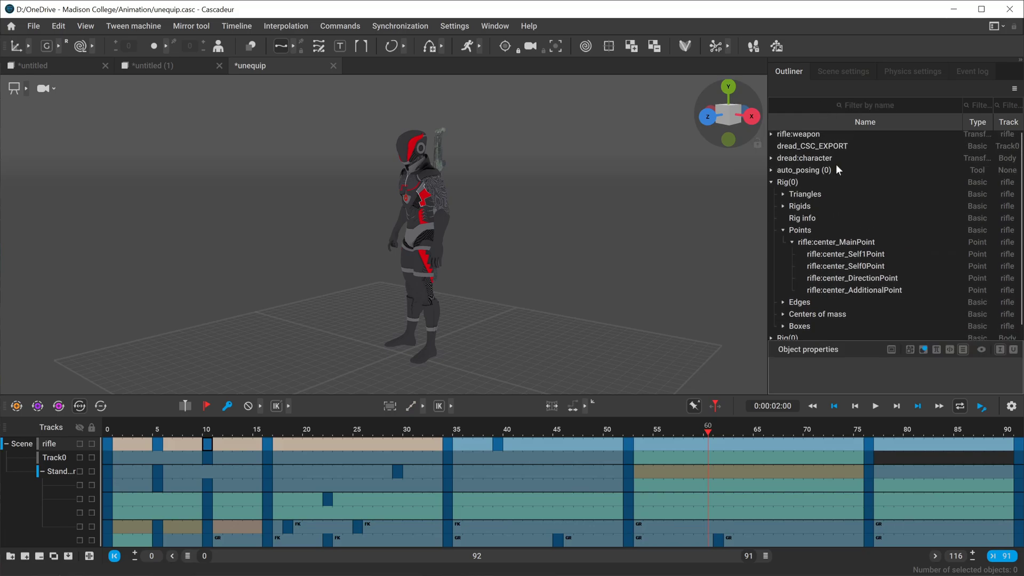
left_click(771, 184)
left_click(801, 209)
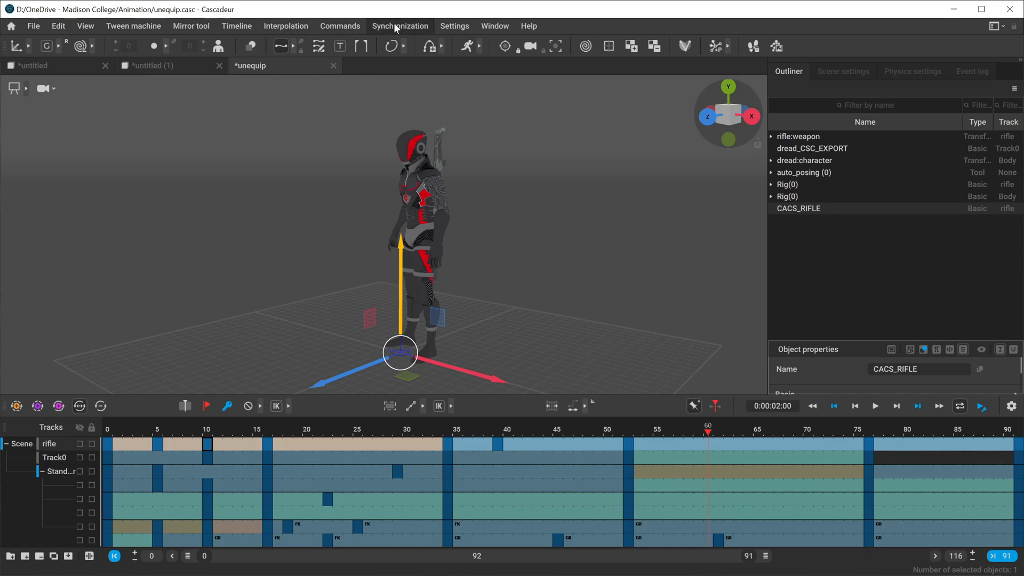
Export the unequip animation (frames 0–91) to Maya and scrub Maya's time slider to check it.
left_click(350, 23)
mouse_move(372, 103)
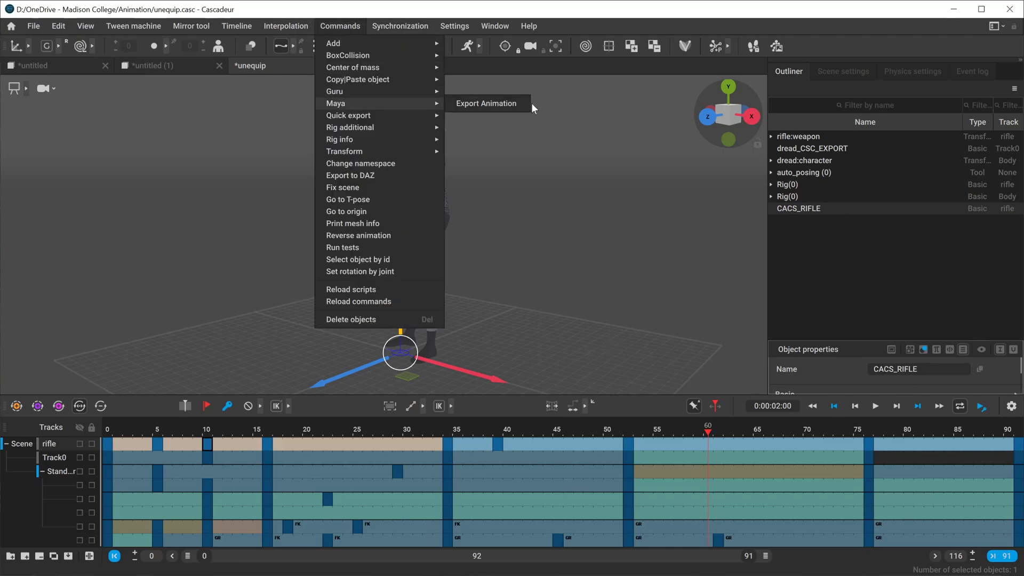
left_click(487, 104)
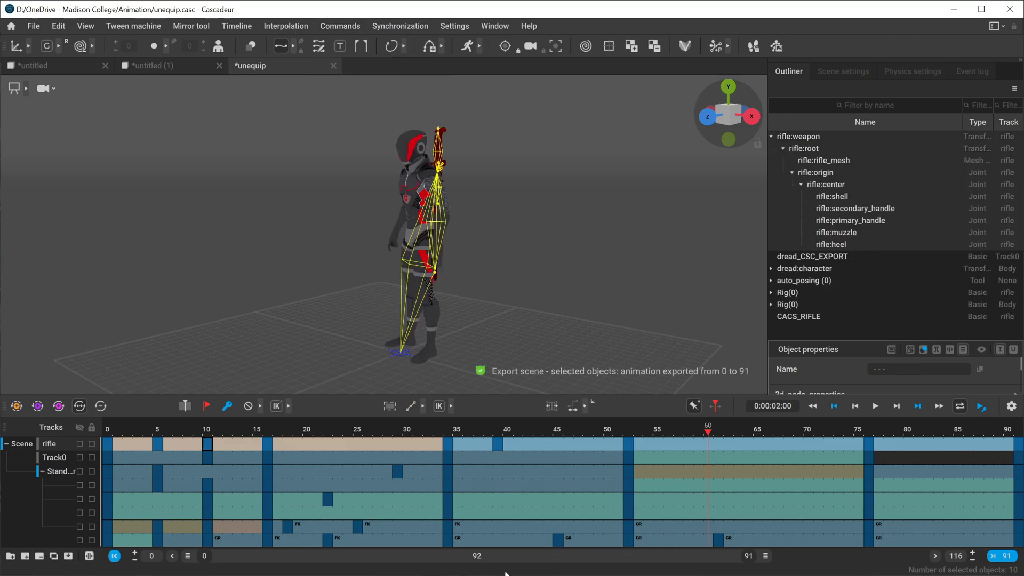
key("alt+Tab")
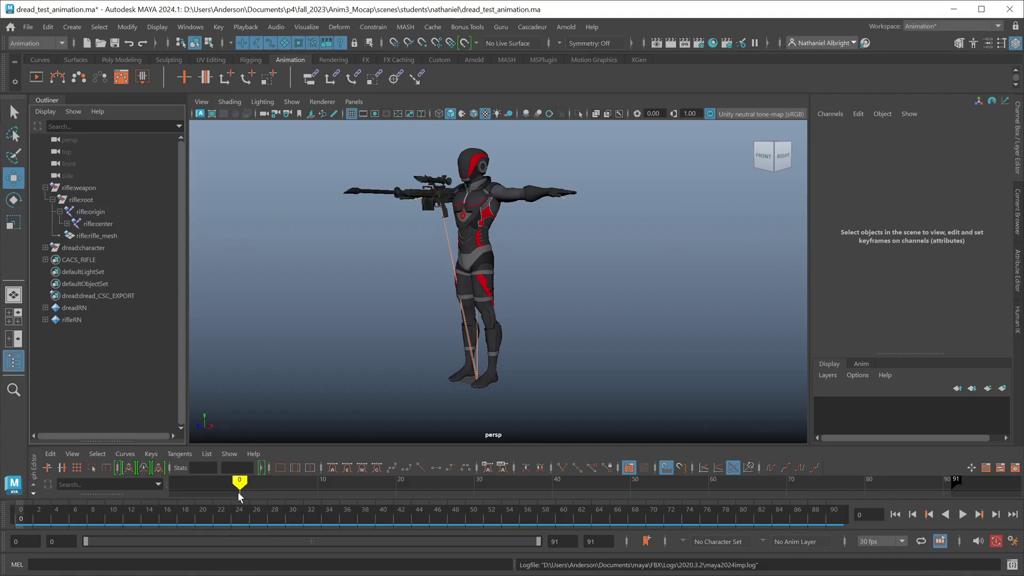
left_click(169, 522)
left_click_drag(168, 522, 237, 522)
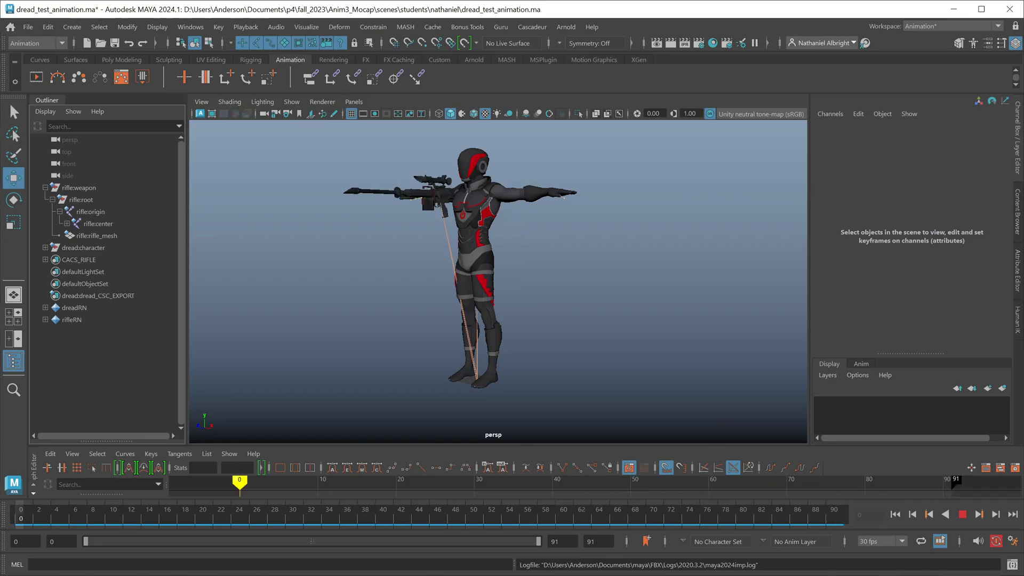
Back in Cascadeur, clear the selection and bring up the Commands > Maya menu again.
key("alt+Tab")
left_click(626, 376)
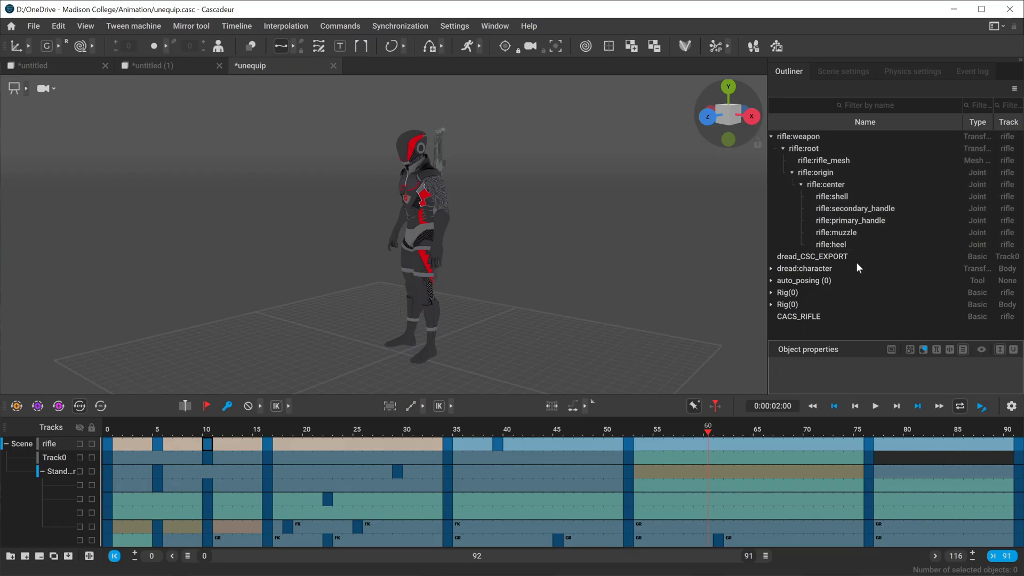
left_click(346, 25)
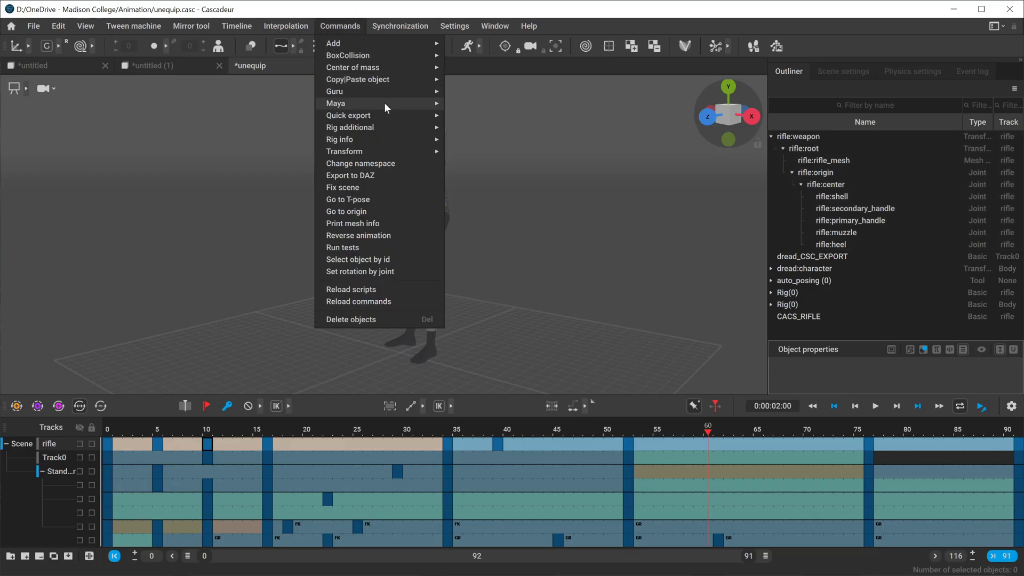
mouse_move(384, 103)
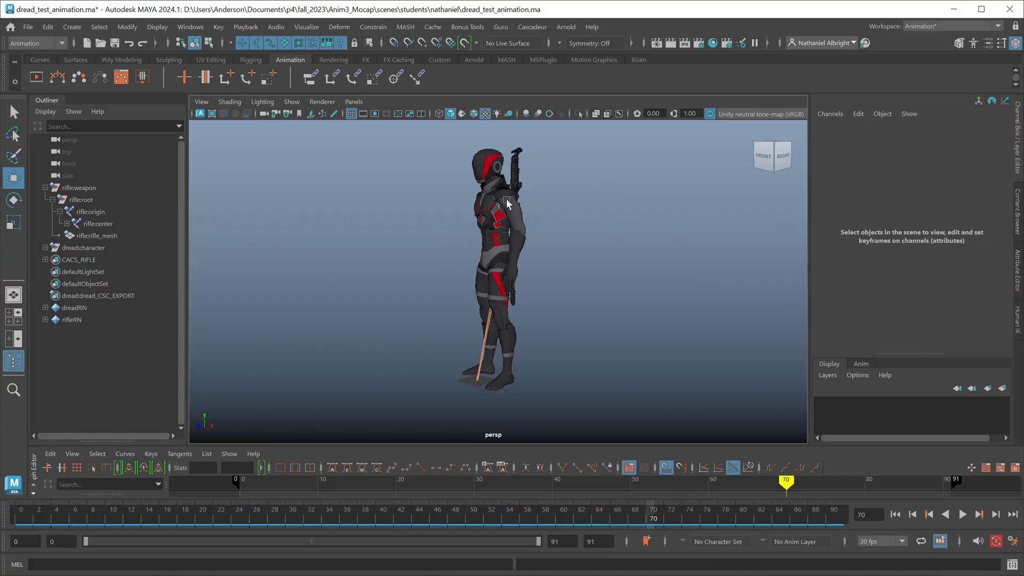
Set the dread character's HumanIK Source to None.
left_click(504, 198)
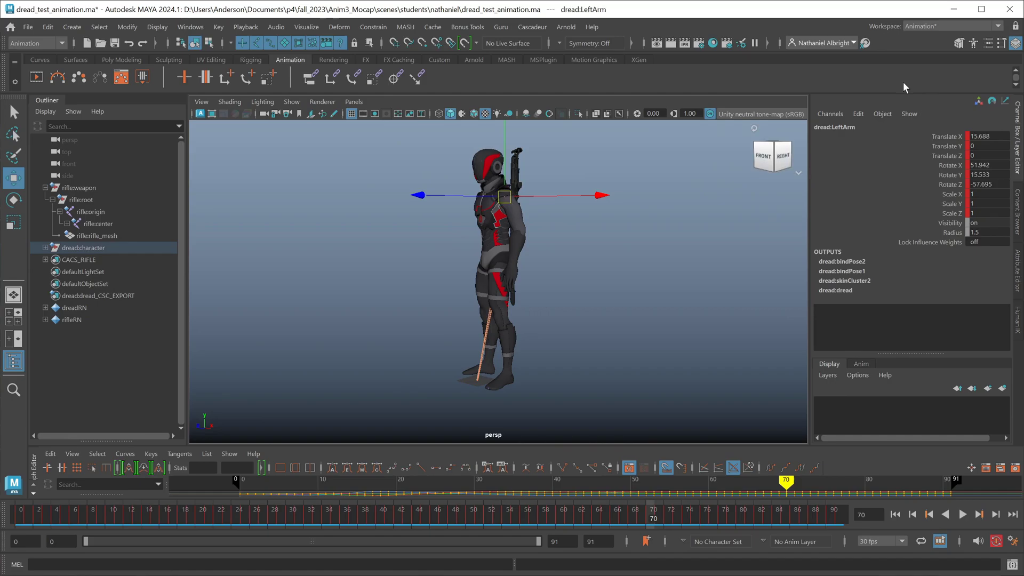
left_click(973, 42)
left_click(945, 116)
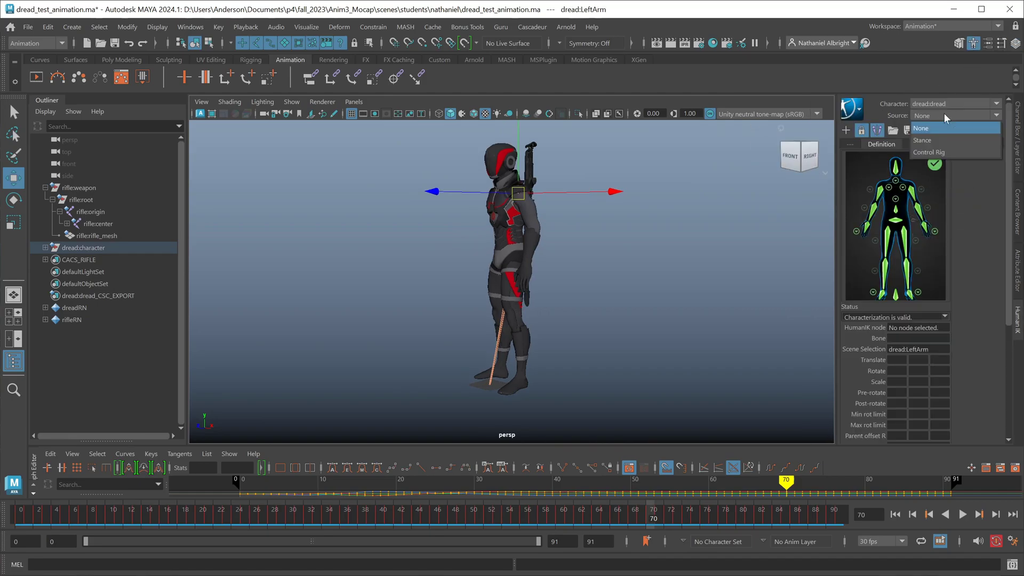
left_click(930, 129)
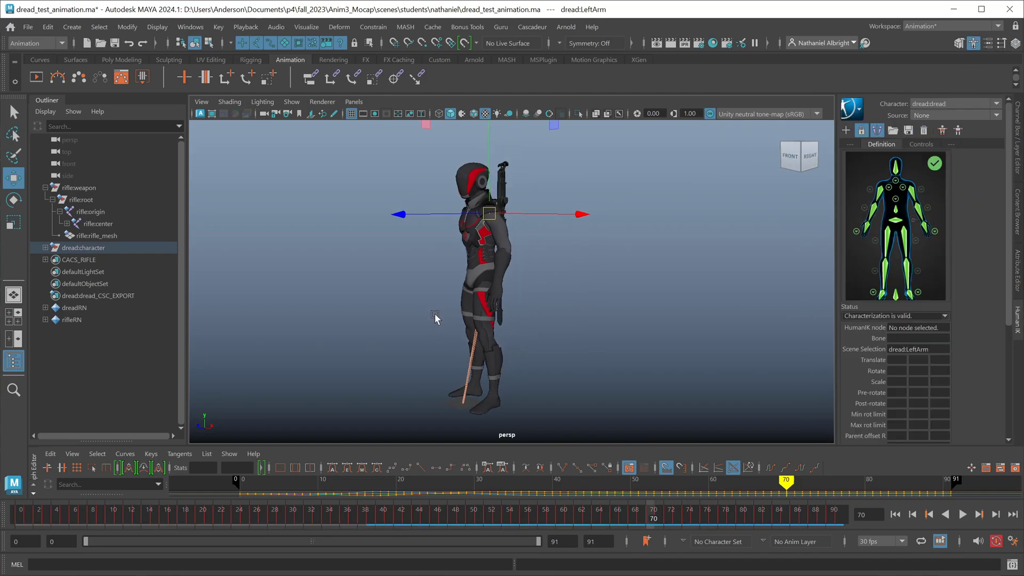
Play the imported animation in Maya and compare it with Cascadeur frames 23 to 43.
key("alt+v")
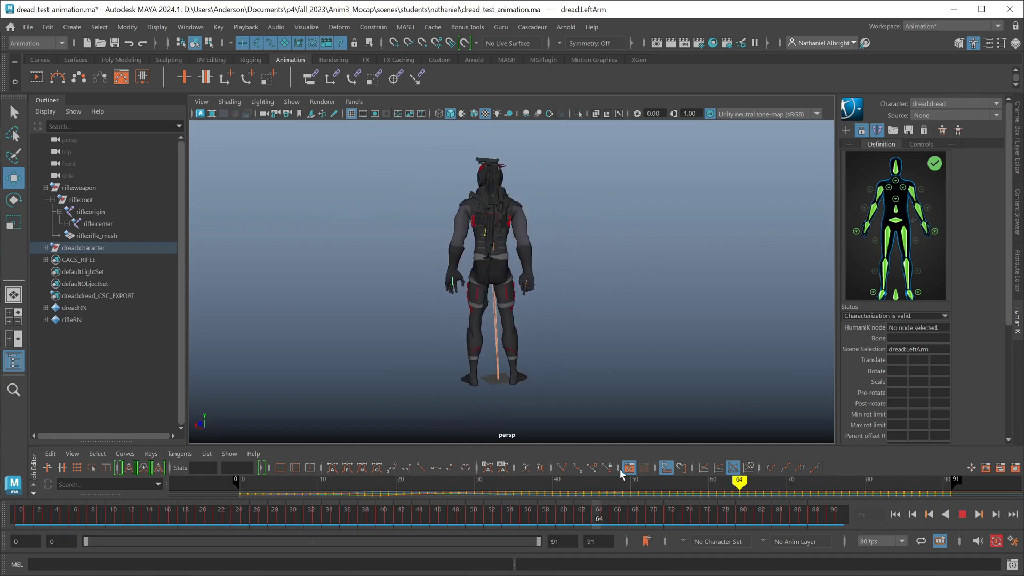
key("alt+Tab")
left_click(337, 430)
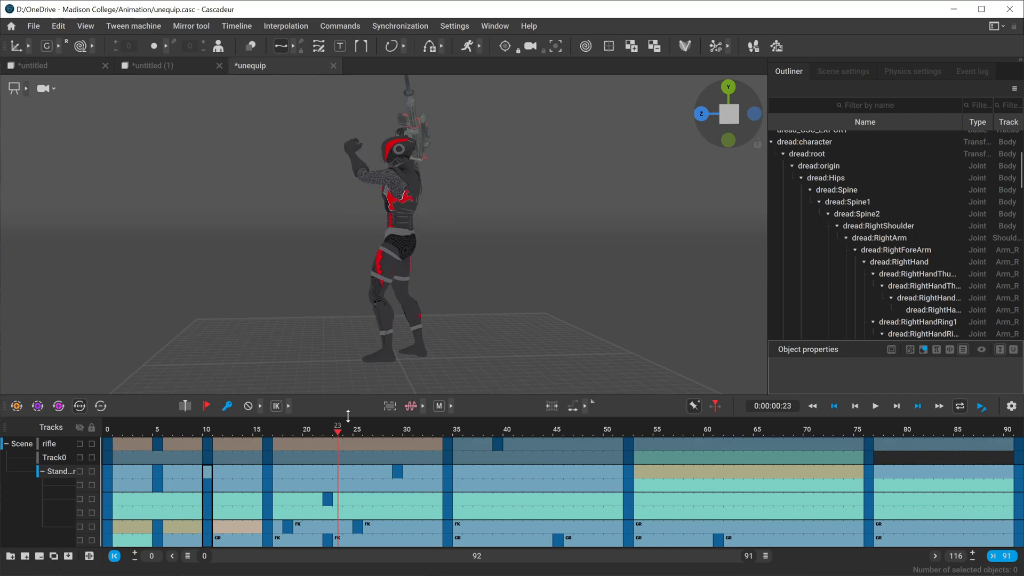
left_click_drag(348, 416, 538, 422)
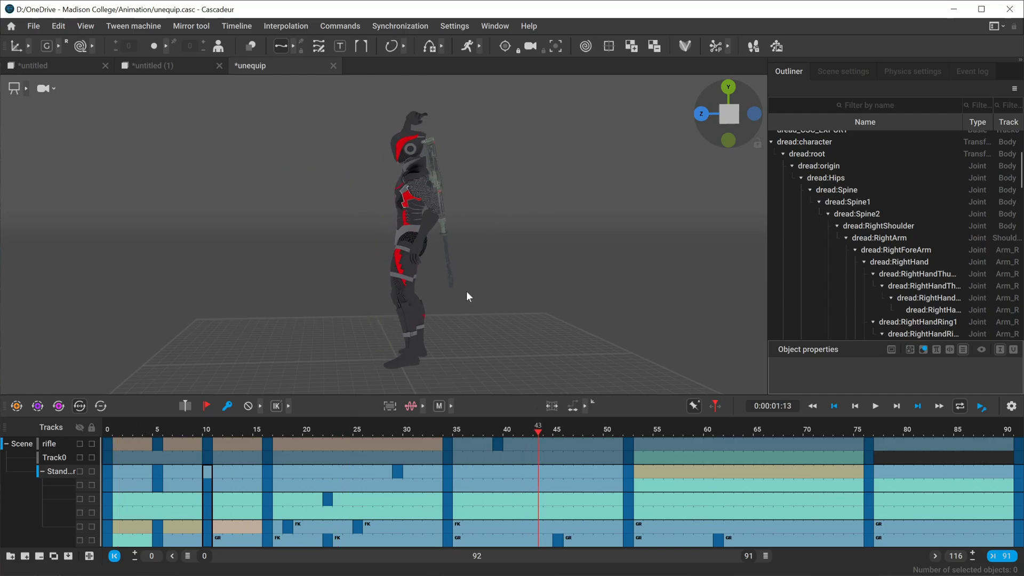
key("alt+Tab")
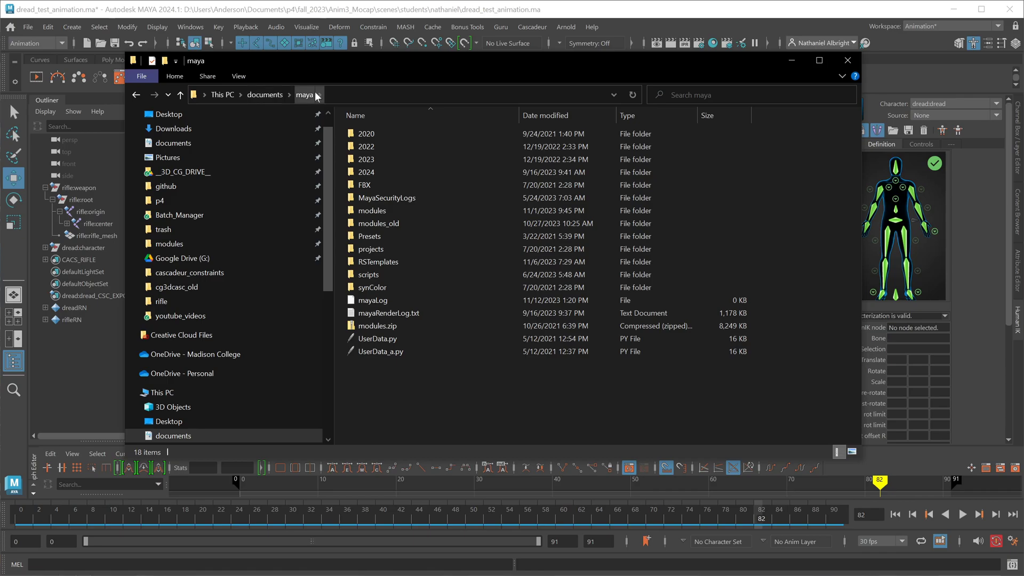
Open the modules folder and open cascadeur.mod in a text editor.
double_click(388, 210)
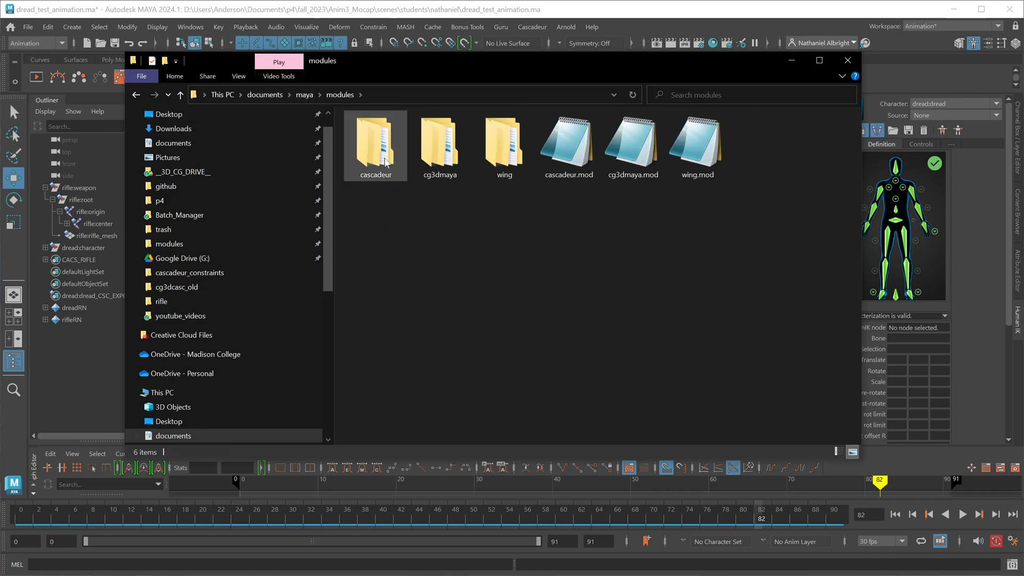
left_click(569, 151)
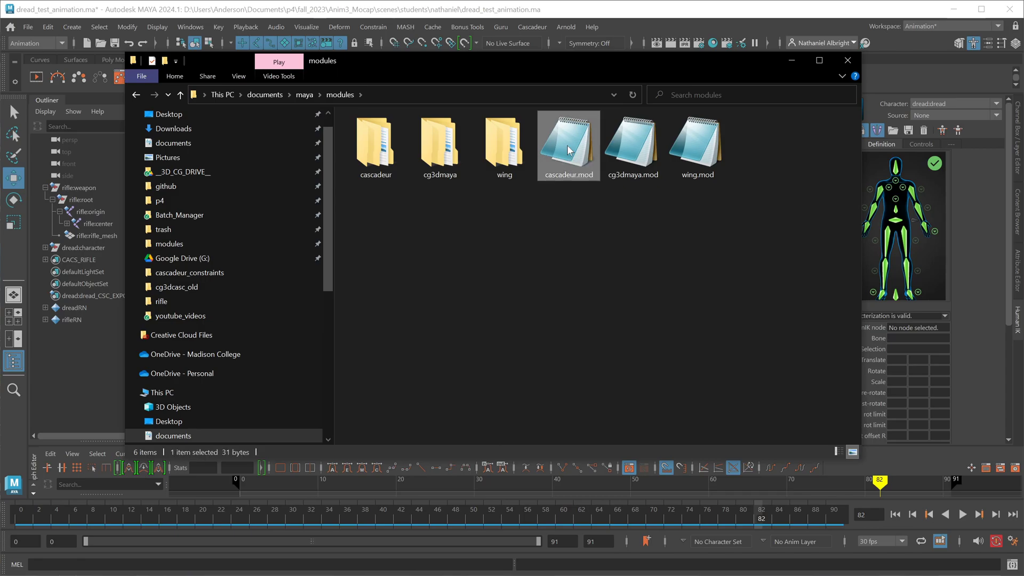
left_click(376, 147, "ctrl")
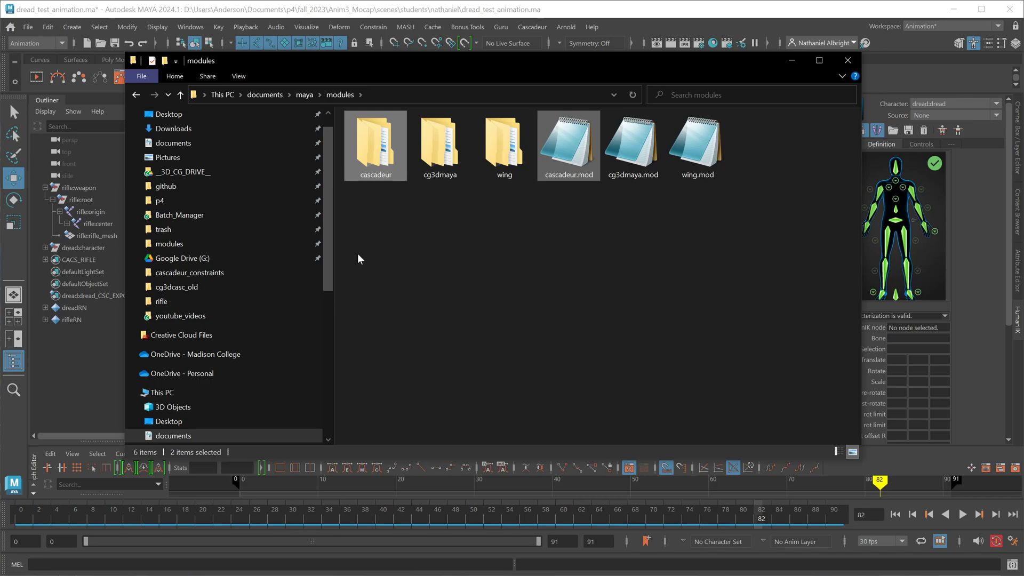
left_click(524, 308)
double_click(569, 144)
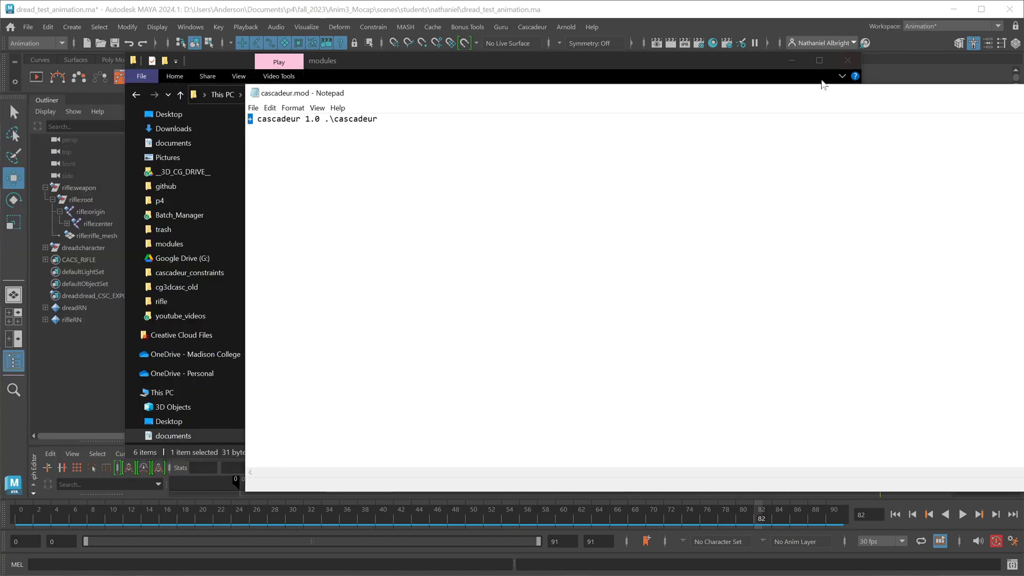
Close the cascadeur.mod text window and hide File Explorer to return to Maya.
left_click_drag(864, 99, 826, 127)
left_click(805, 129)
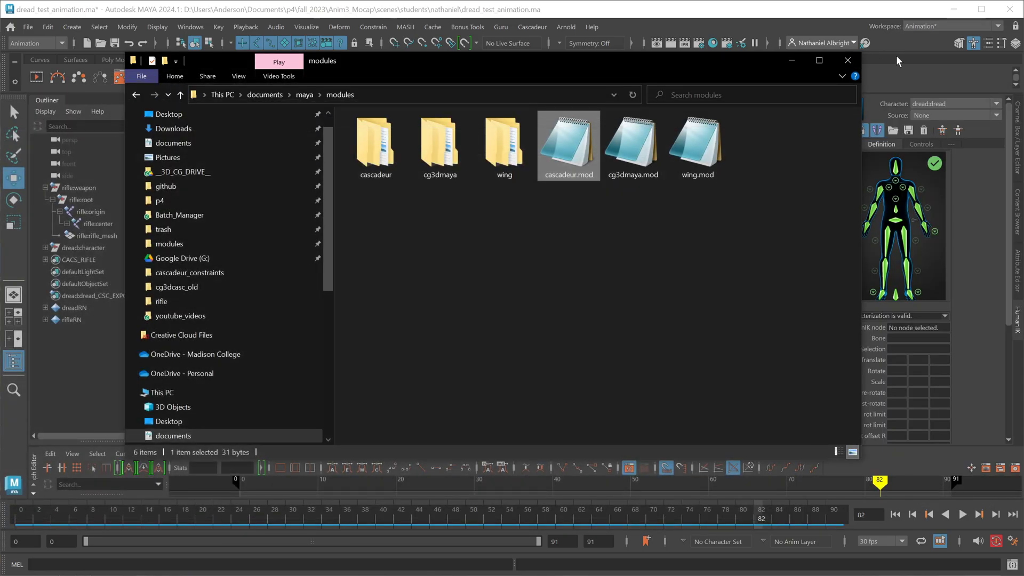
left_click(792, 60)
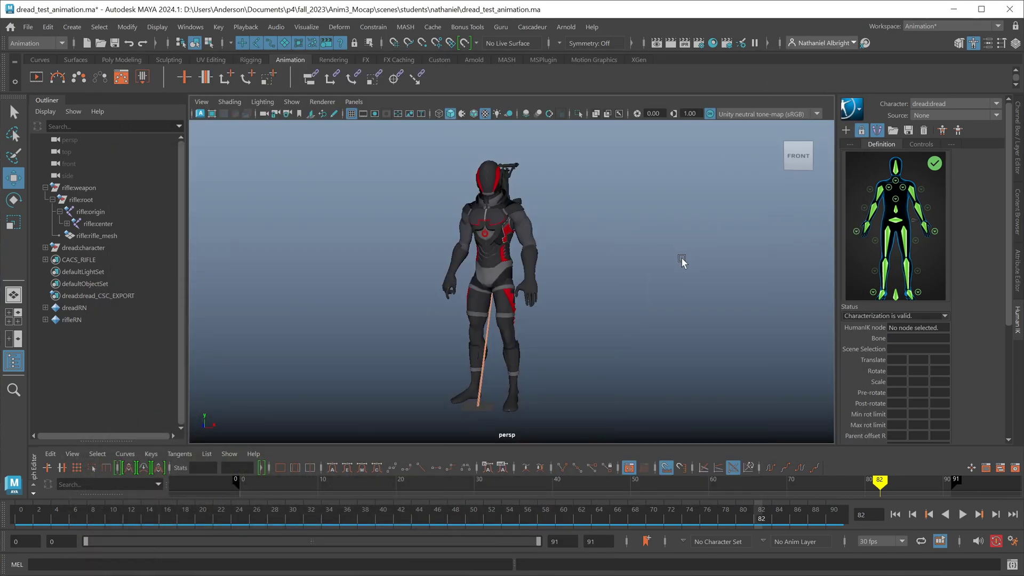